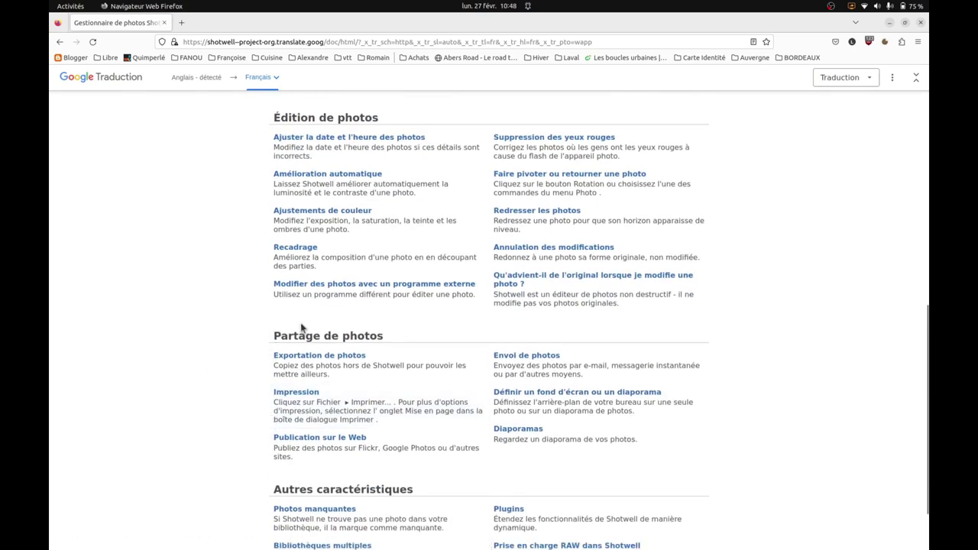
{"action": "scroll", "coordinate": [300, 328], "scroll_direction": "up", "scroll_amount": 2}
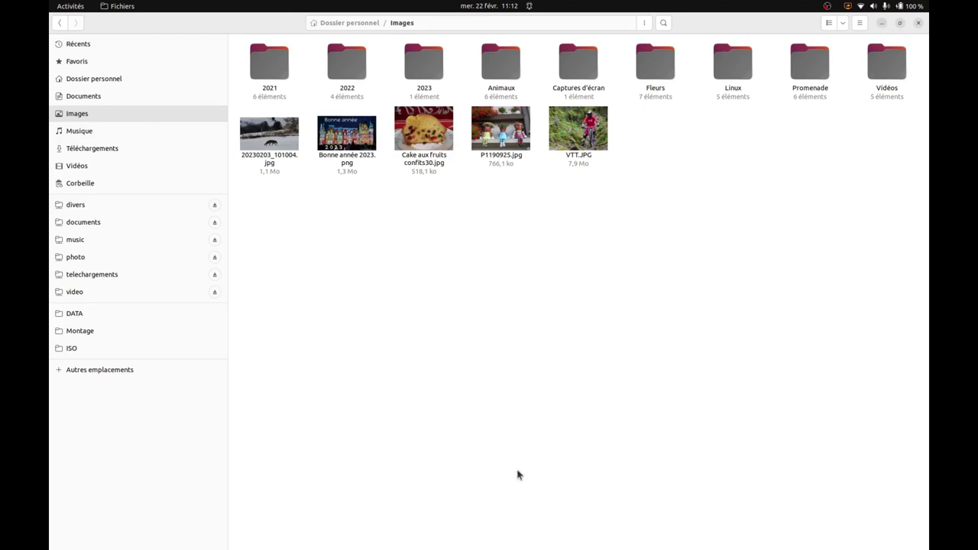
Open Shotwell, disable new-file detection in the library folder and metadata writing to photo files in its preferences, and close the program
{"action": "mouse_move", "coordinate": [493, 522]}
{"action": "left_click", "coordinate": [394, 534]}
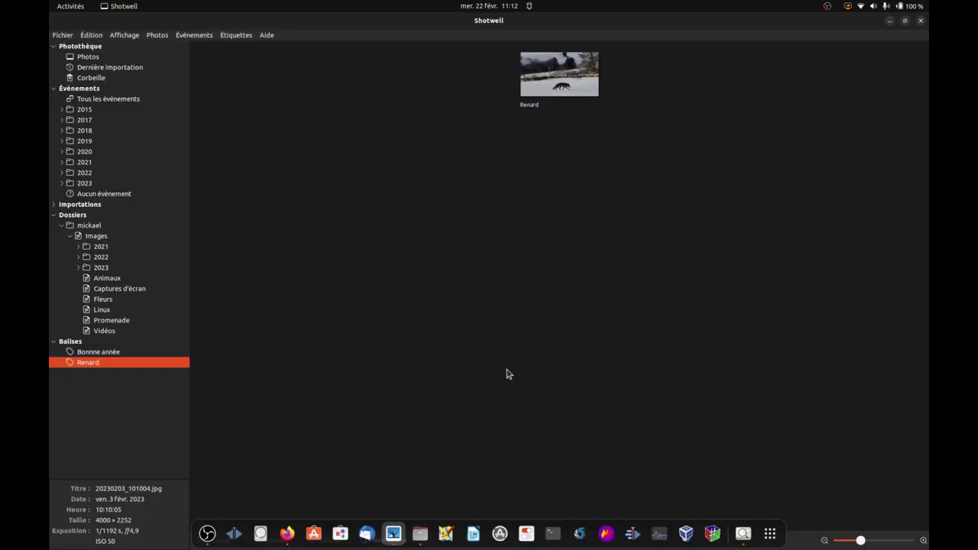
{"action": "left_click", "coordinate": [91, 35]}
{"action": "left_click", "coordinate": [115, 140]}
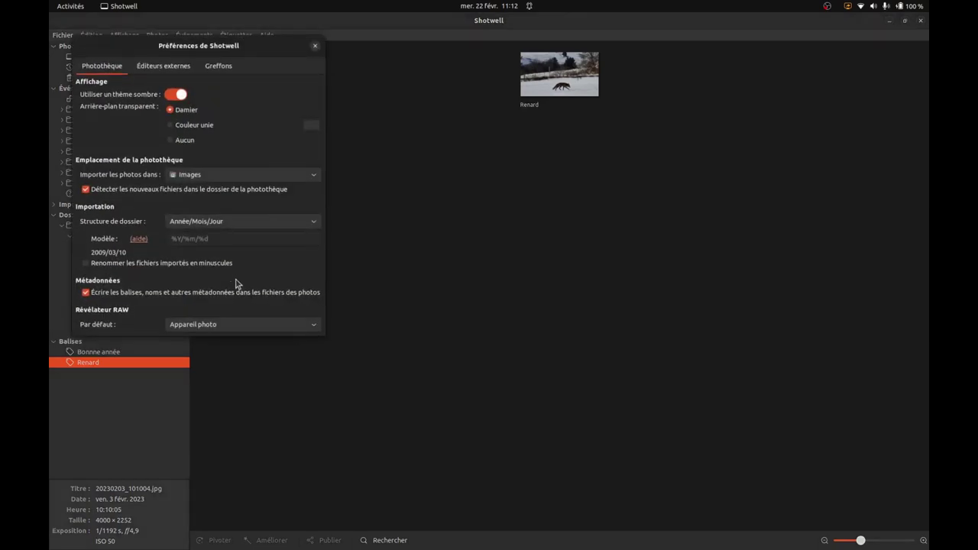
{"action": "left_click", "coordinate": [85, 189]}
{"action": "left_click", "coordinate": [86, 294]}
{"action": "left_click", "coordinate": [315, 47]}
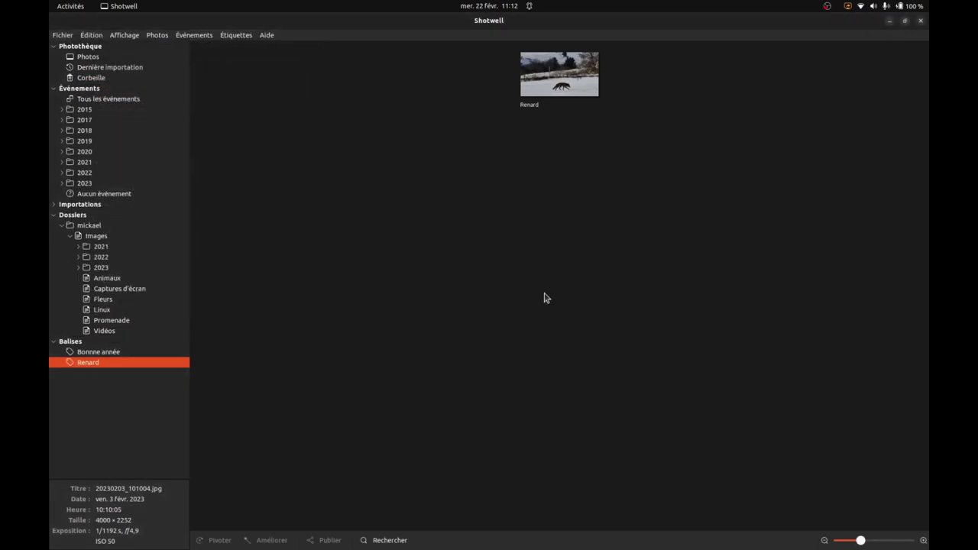
{"action": "left_click", "coordinate": [921, 22]}
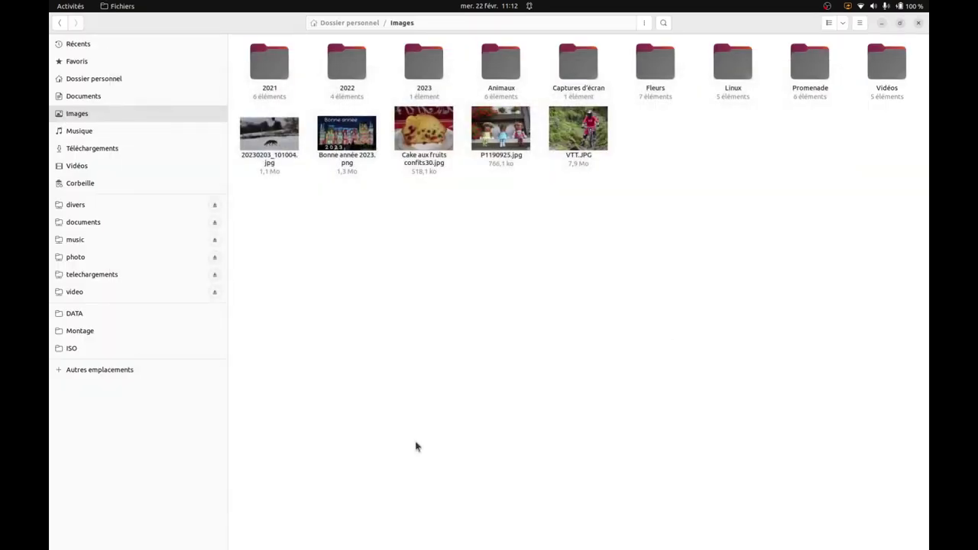
In the file manager, delete photo.db and photo.db.bak from .local/share/shotwell/data in the home folder, return to Images and minimize the window
{"action": "left_click", "coordinate": [119, 79]}
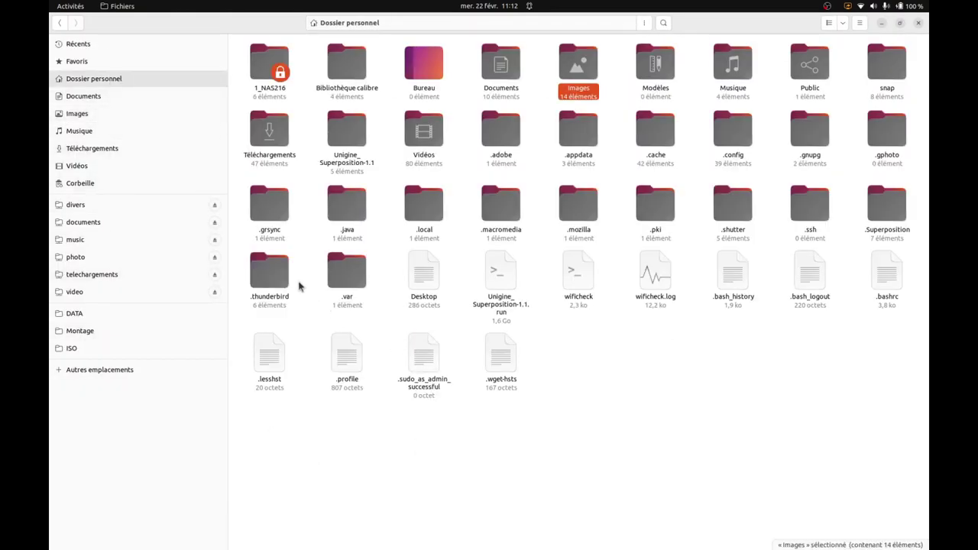
{"action": "double_click", "coordinate": [418, 228]}
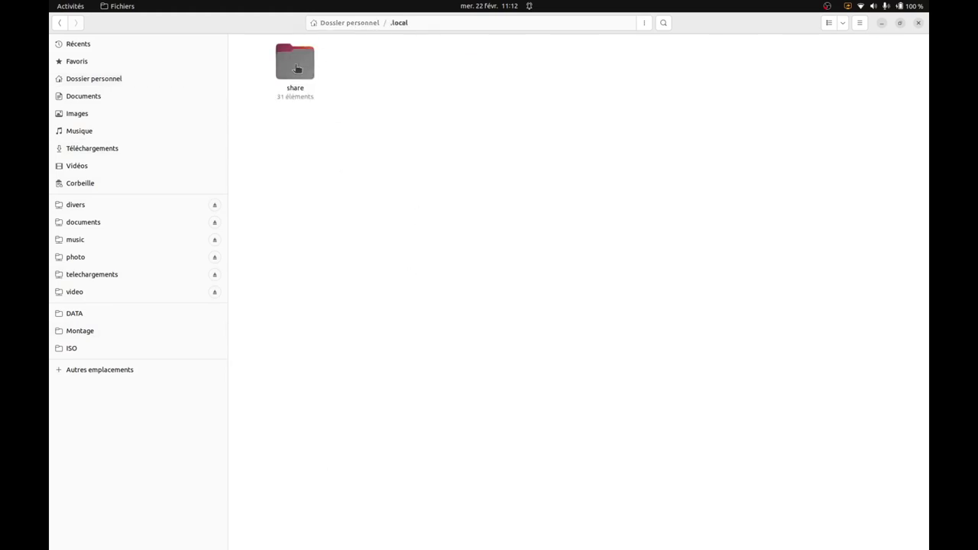
{"action": "double_click", "coordinate": [298, 69]}
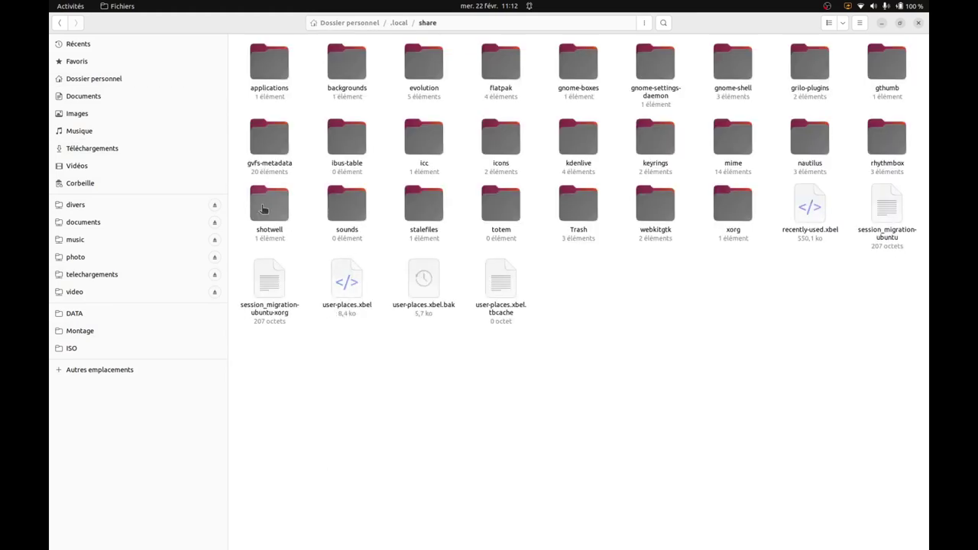
{"action": "double_click", "coordinate": [268, 230]}
{"action": "double_click", "coordinate": [288, 84]}
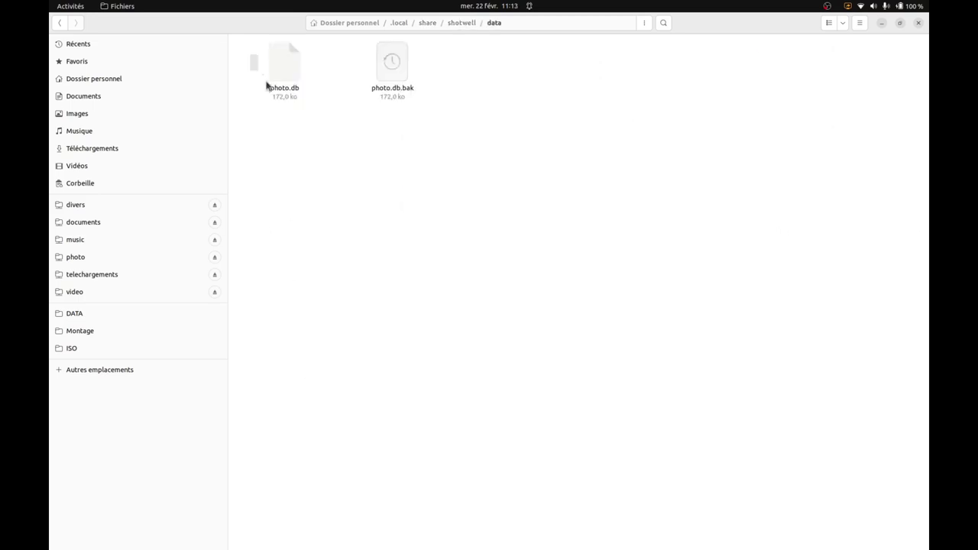
{"action": "left_click_drag", "start_coordinate": [266, 82], "coordinate": [534, 175]}
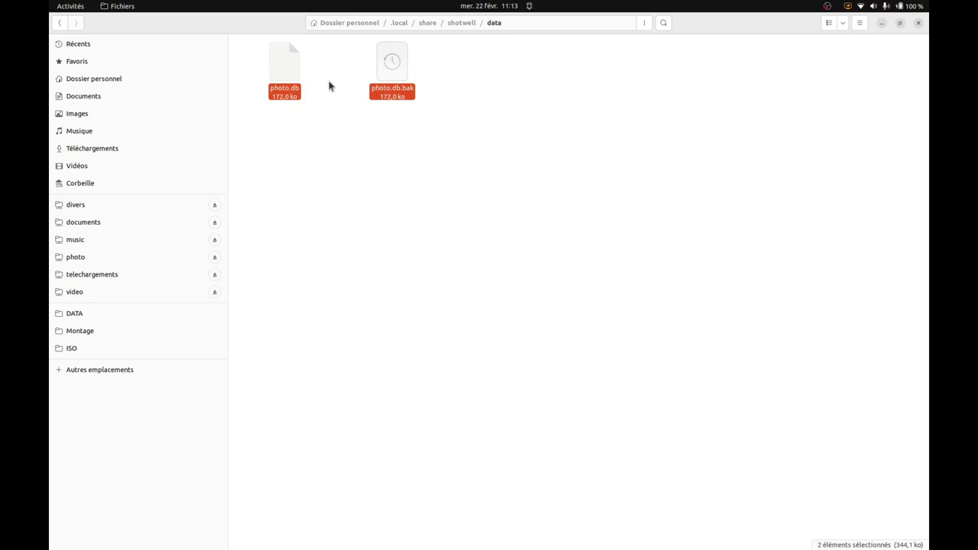
{"action": "key", "text": "Delete"}
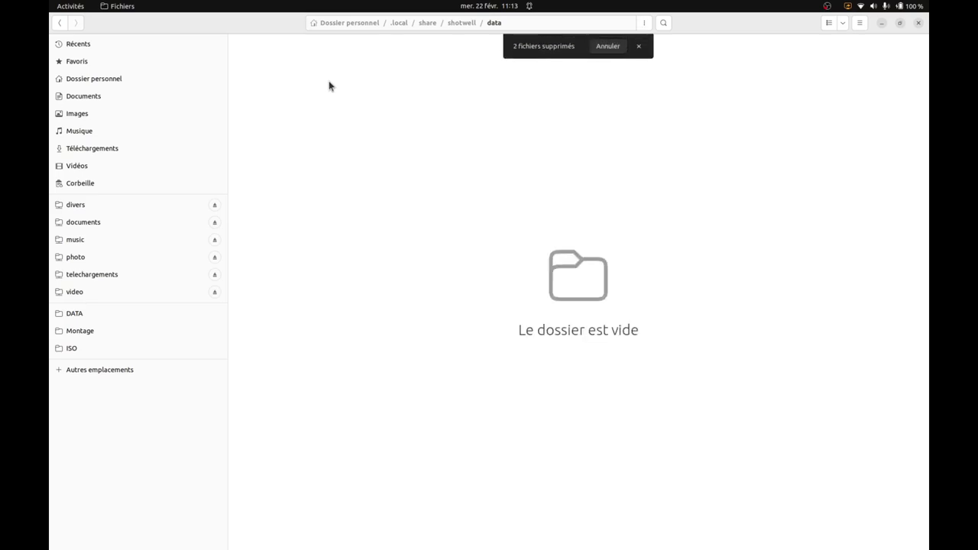
{"action": "left_click", "coordinate": [79, 115]}
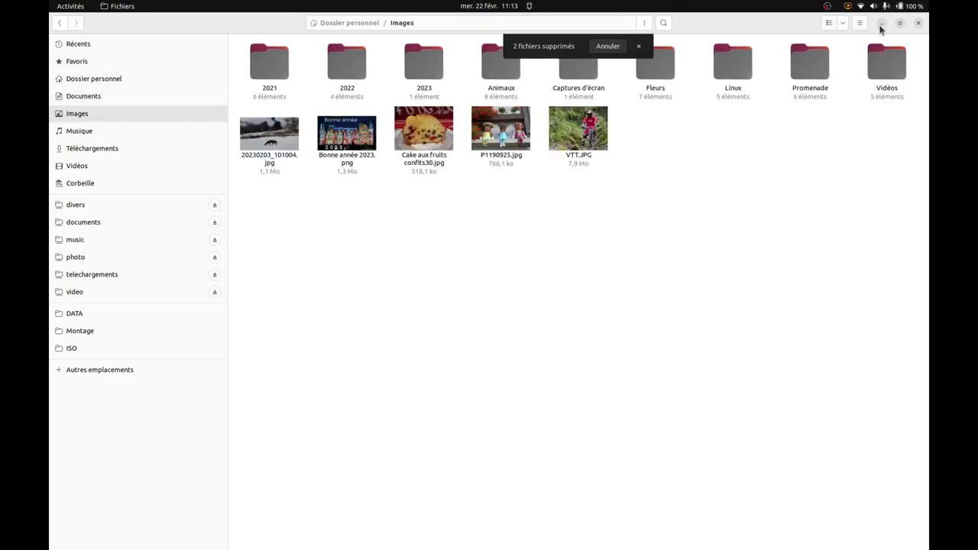
{"action": "left_click", "coordinate": [881, 23]}
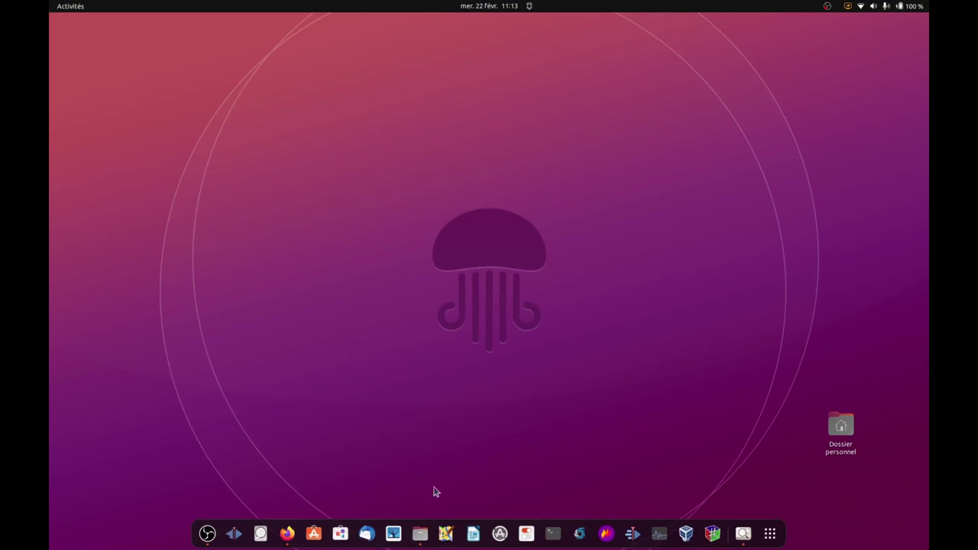
Reopen Shotwell and enable writing tags, names and other metadata to the photo files in its preferences
{"action": "left_click", "coordinate": [394, 535]}
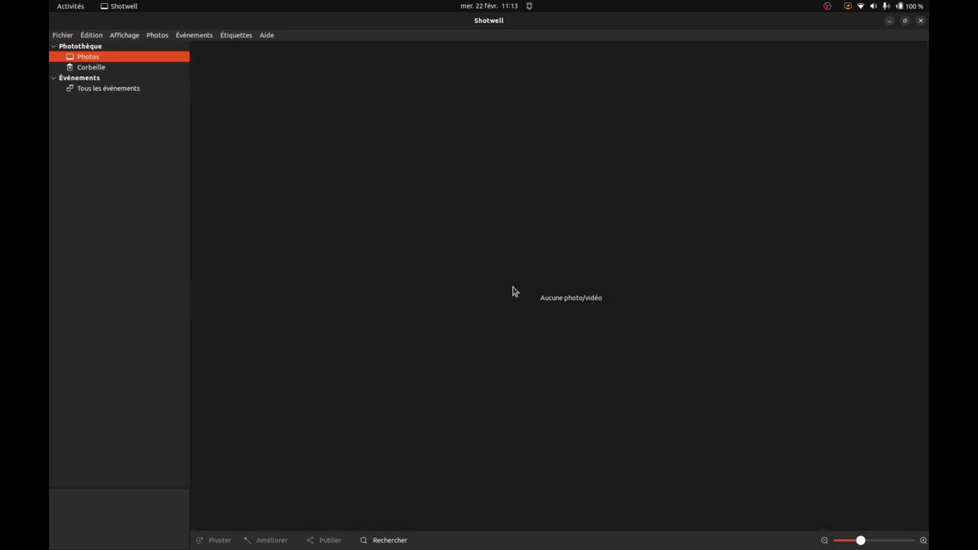
{"action": "left_click", "coordinate": [89, 35]}
{"action": "left_click", "coordinate": [122, 142]}
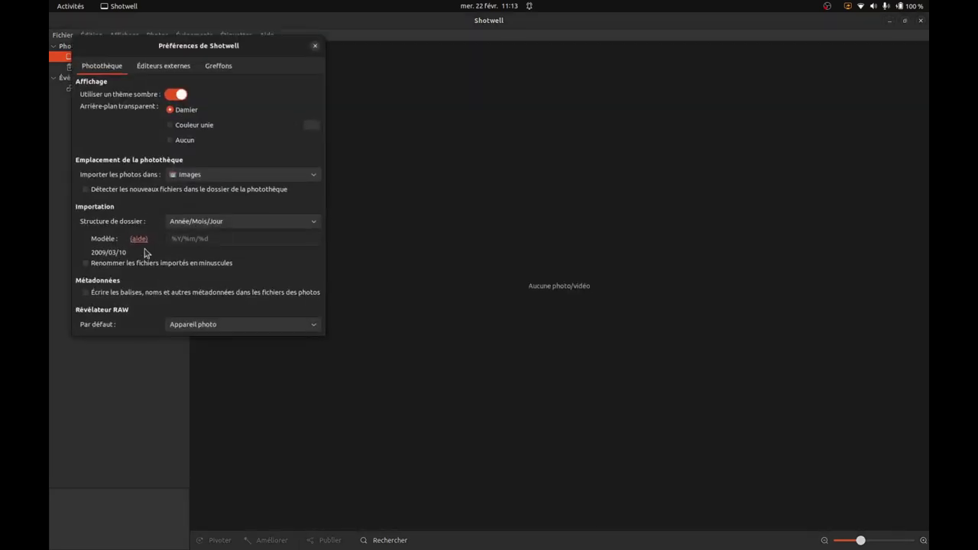
{"action": "left_click", "coordinate": [85, 294]}
{"action": "left_click_drag", "start_coordinate": [201, 44], "coordinate": [565, 89]}
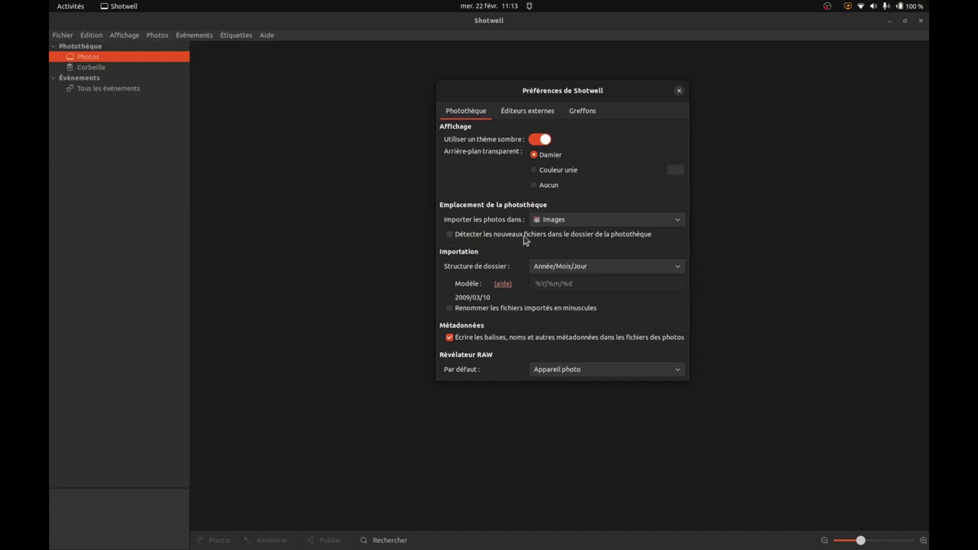
{"action": "left_click", "coordinate": [679, 91]}
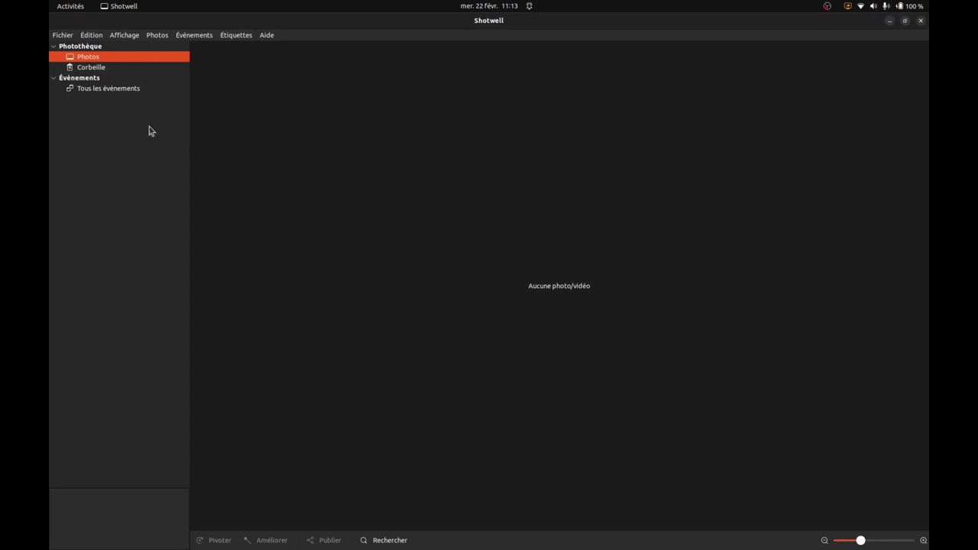
Import the Fleurs folder from Images into the photo library, with subfolders included, and dismiss the import report
{"action": "left_click", "coordinate": [63, 36]}
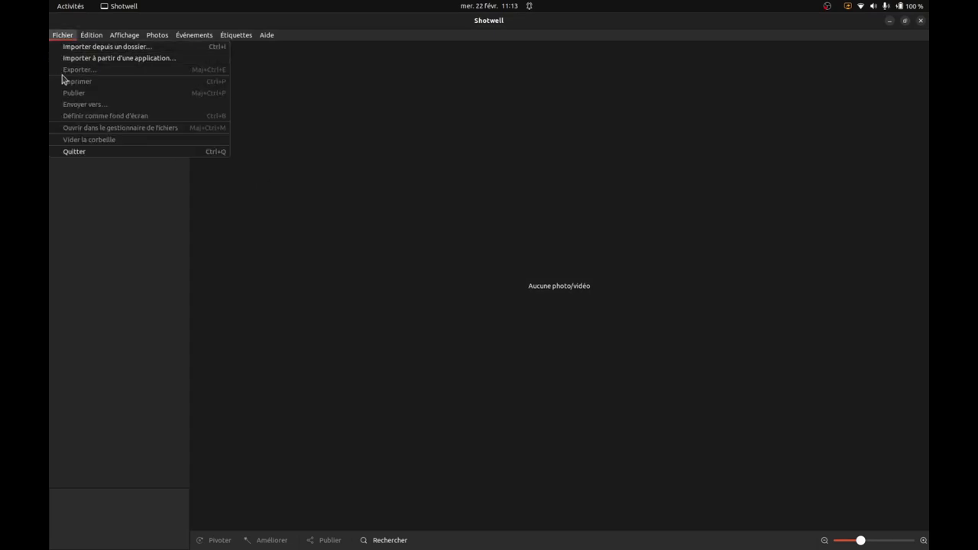
{"action": "left_click", "coordinate": [107, 47]}
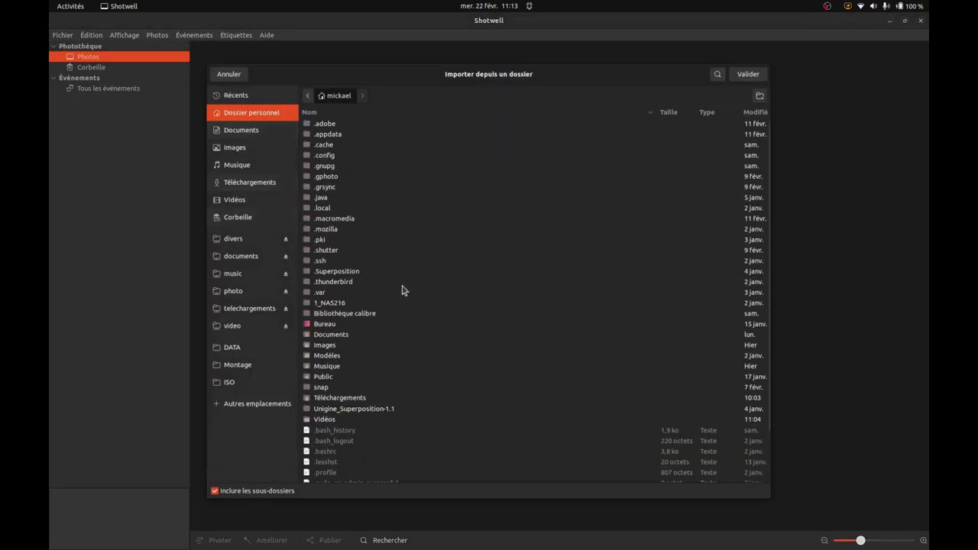
{"action": "left_click", "coordinate": [234, 150]}
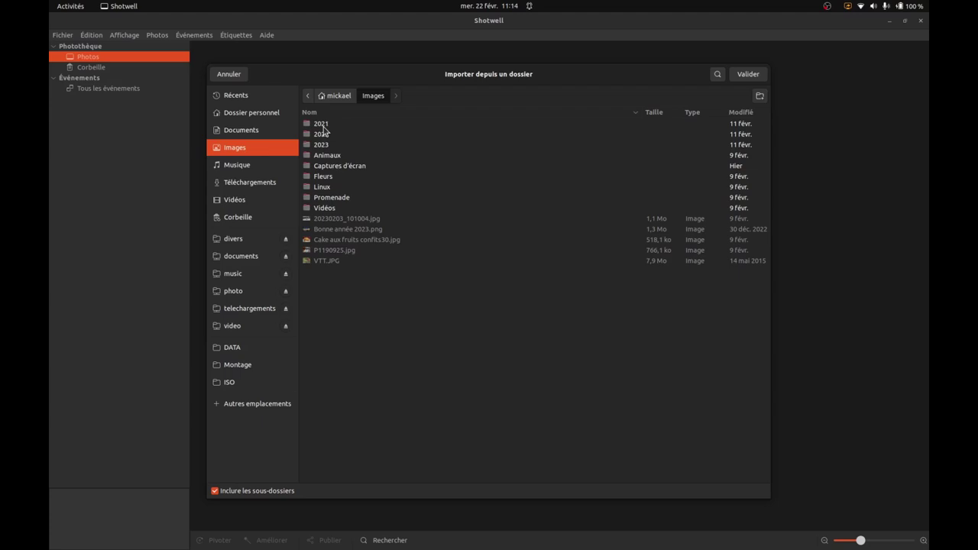
{"action": "left_click", "coordinate": [324, 181]}
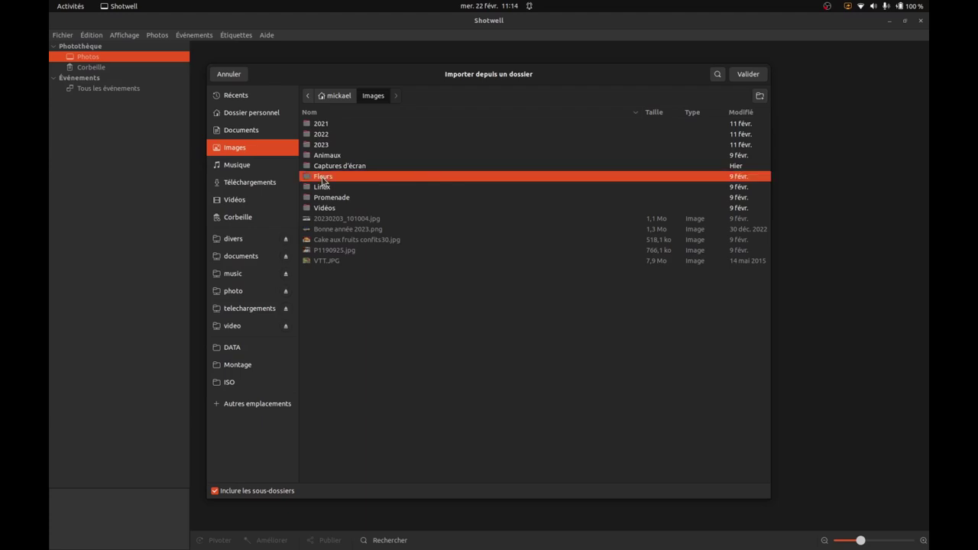
{"action": "double_click", "coordinate": [323, 180]}
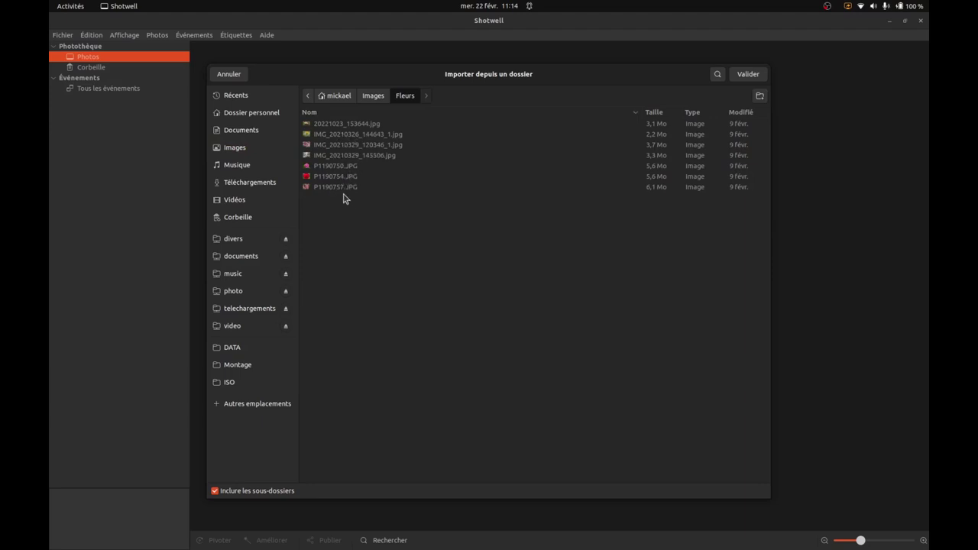
{"action": "left_click", "coordinate": [373, 97]}
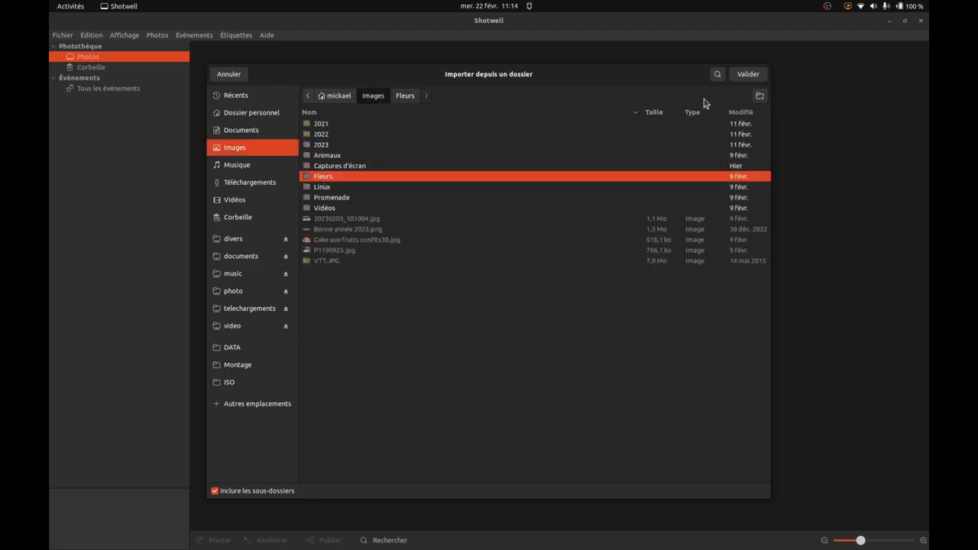
{"action": "left_click", "coordinate": [748, 76]}
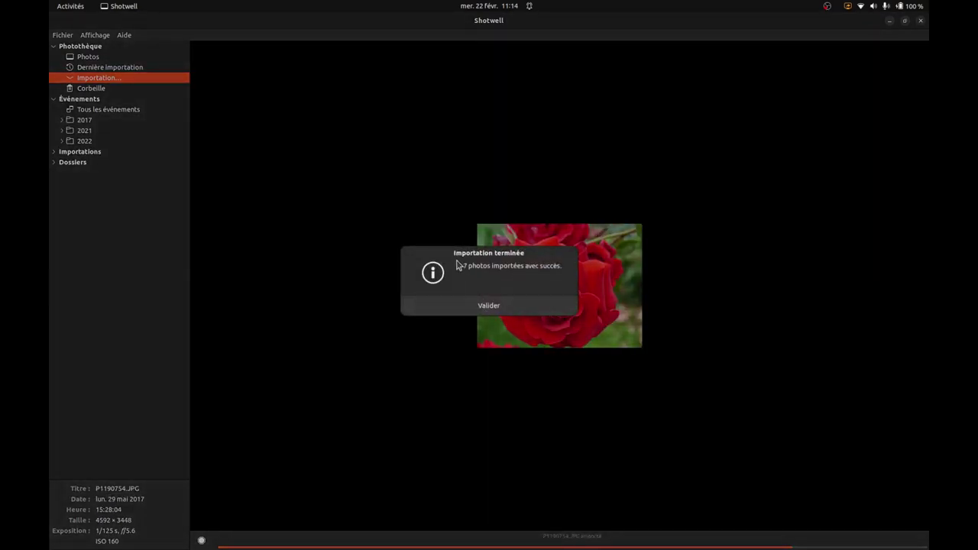
{"action": "left_click", "coordinate": [495, 307]}
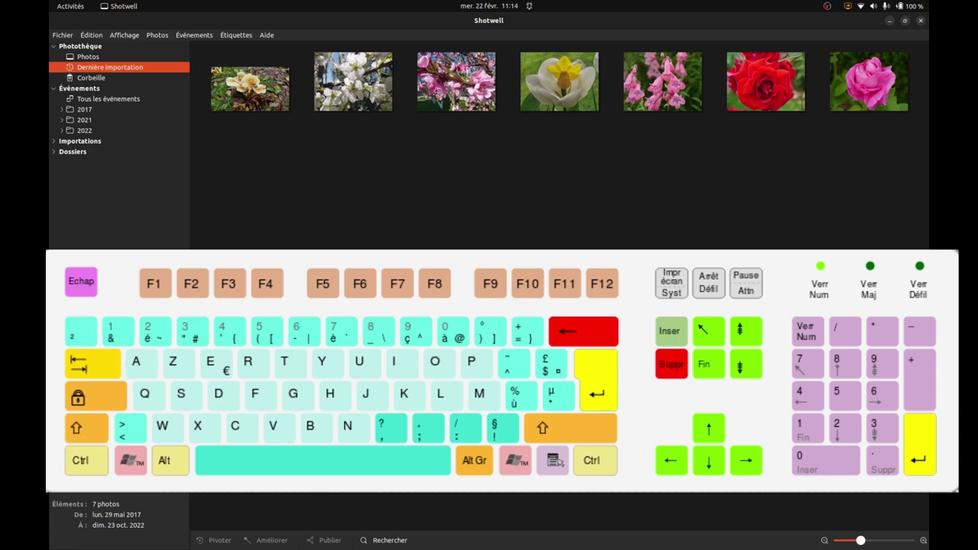
Add the tag "Fleurs" to all photos of the last import and clear the selection
{"action": "key", "text": "ctrl+a"}
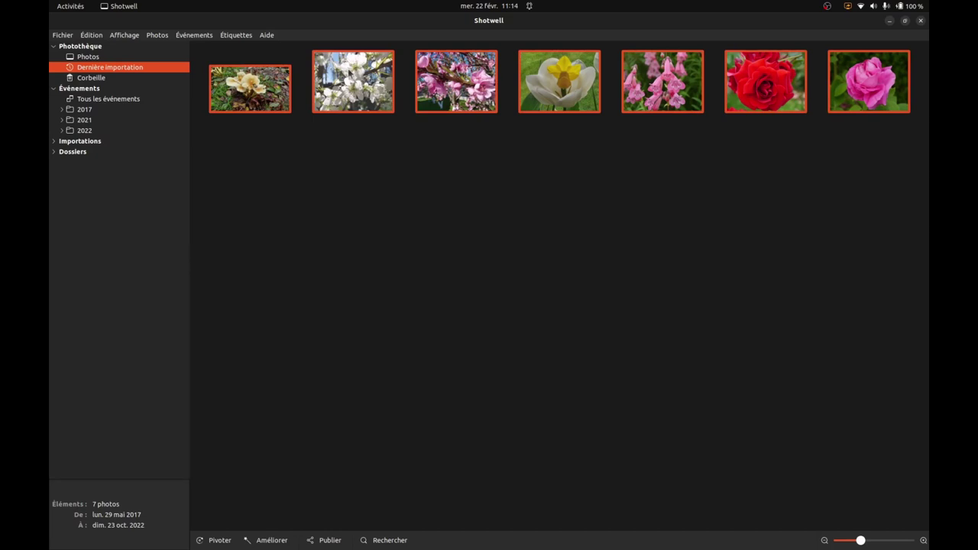
{"action": "right_click", "coordinate": [348, 72]}
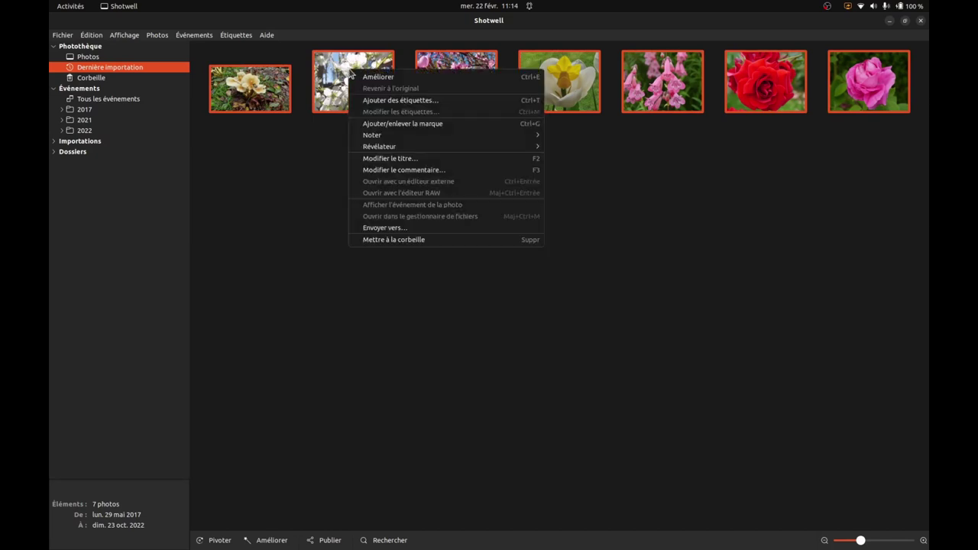
{"action": "left_click", "coordinate": [398, 103]}
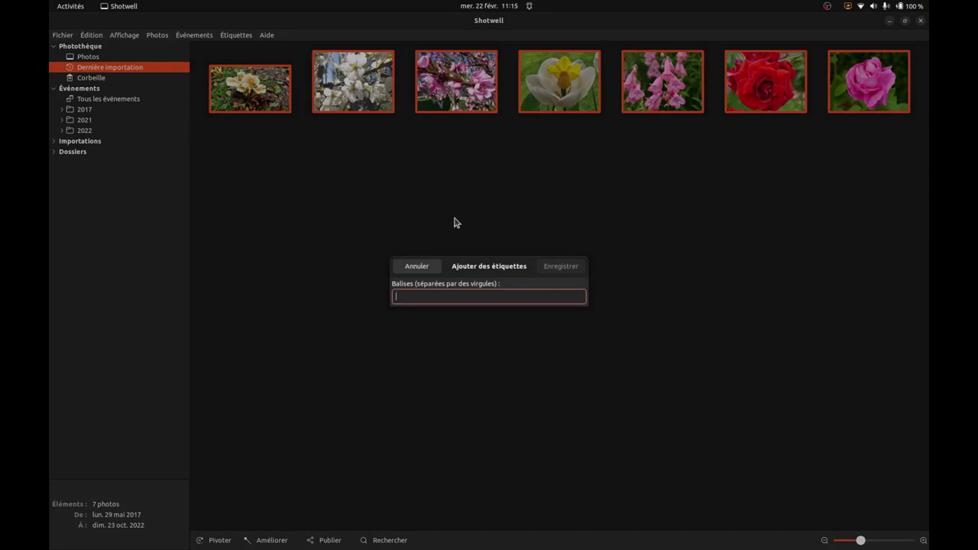
{"action": "type", "text": "F"}
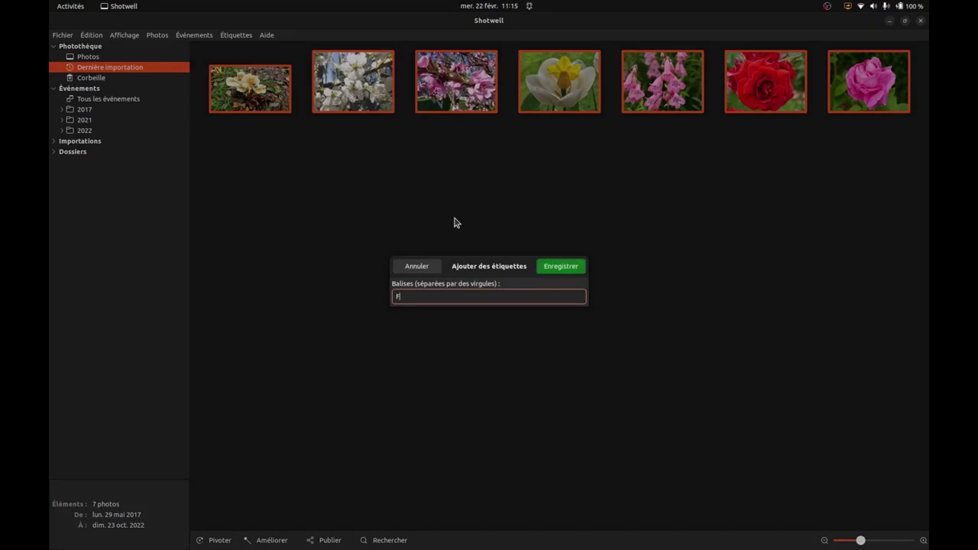
{"action": "type", "text": "leurs"}
{"action": "left_click", "coordinate": [562, 267]}
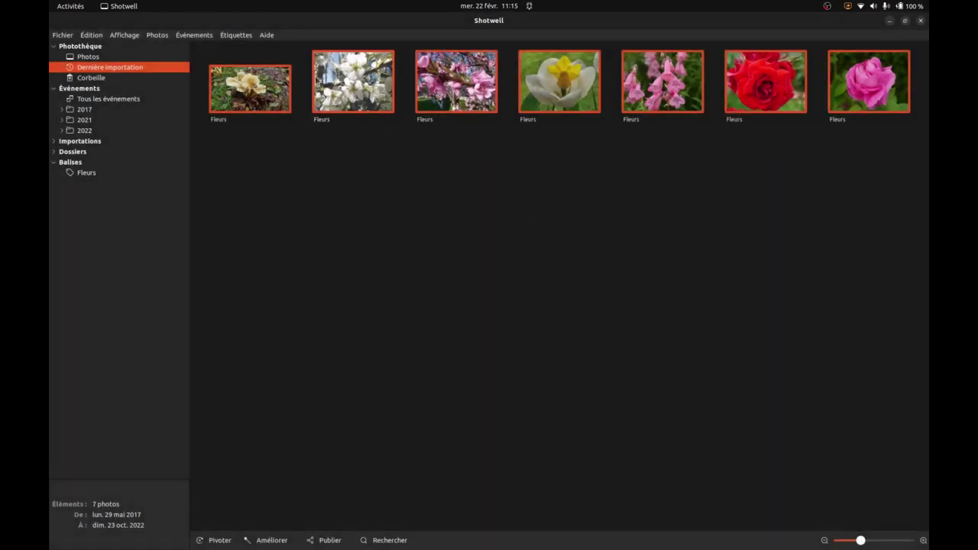
{"action": "left_click", "coordinate": [327, 204]}
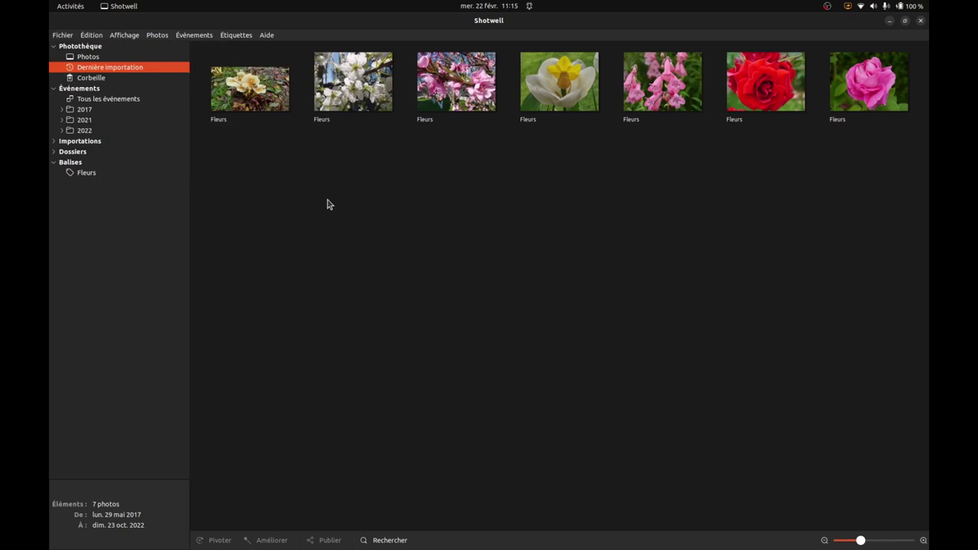
Import the Promenade folder from Images into the photo library, with subfolders included
{"action": "left_click", "coordinate": [64, 38]}
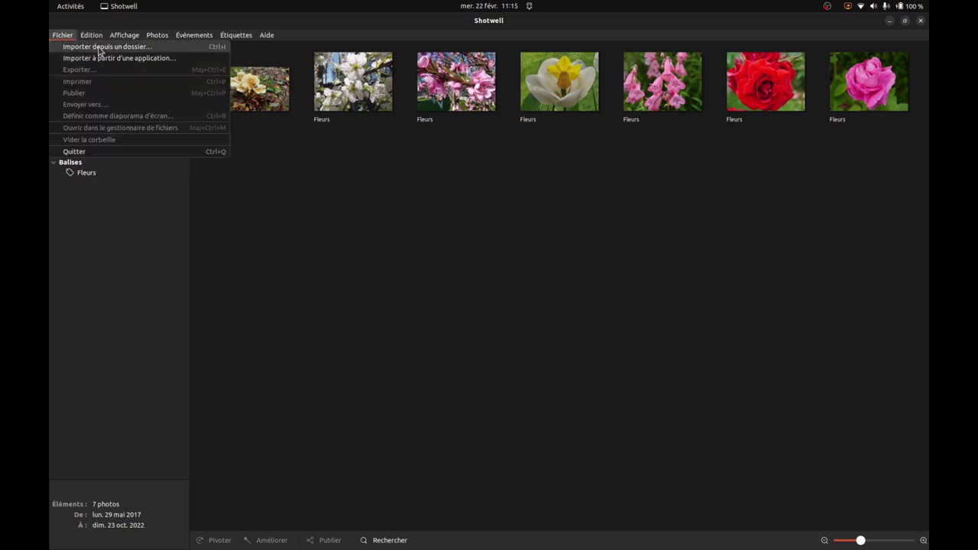
{"action": "left_click", "coordinate": [98, 48]}
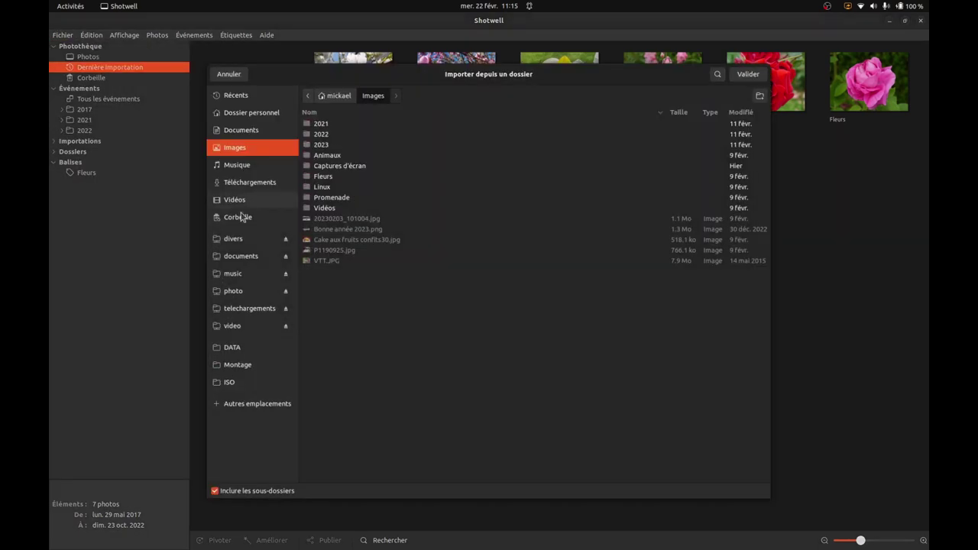
{"action": "left_click", "coordinate": [333, 200]}
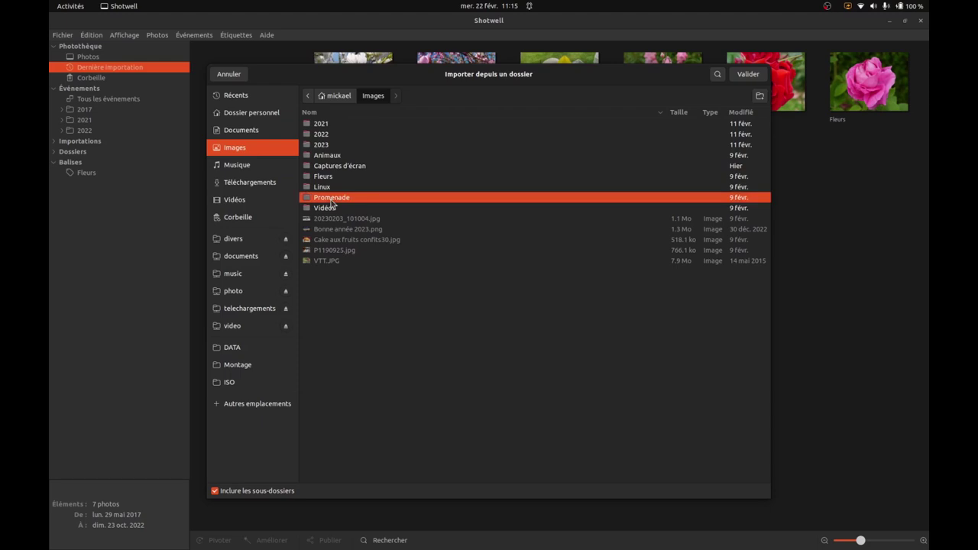
{"action": "left_click", "coordinate": [746, 76]}
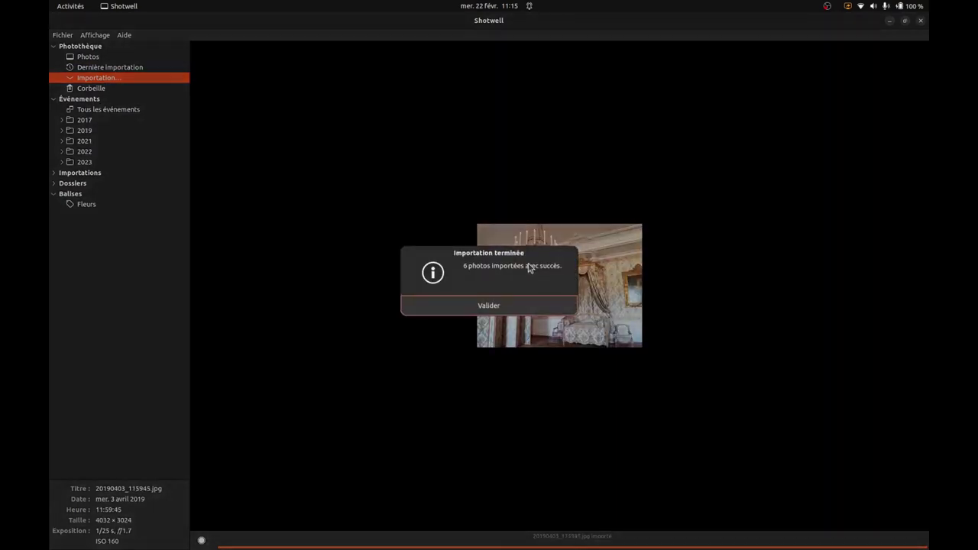
Dismiss the import report and add the tag "Promenade" to all photos of the last import, leaving nothing selected
{"action": "left_click", "coordinate": [510, 310]}
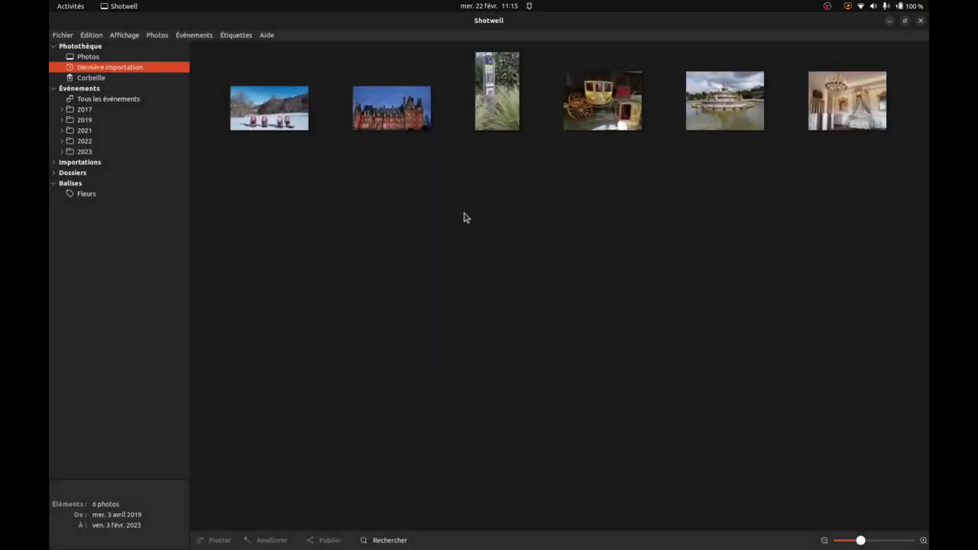
{"action": "key", "text": "ctrl+a"}
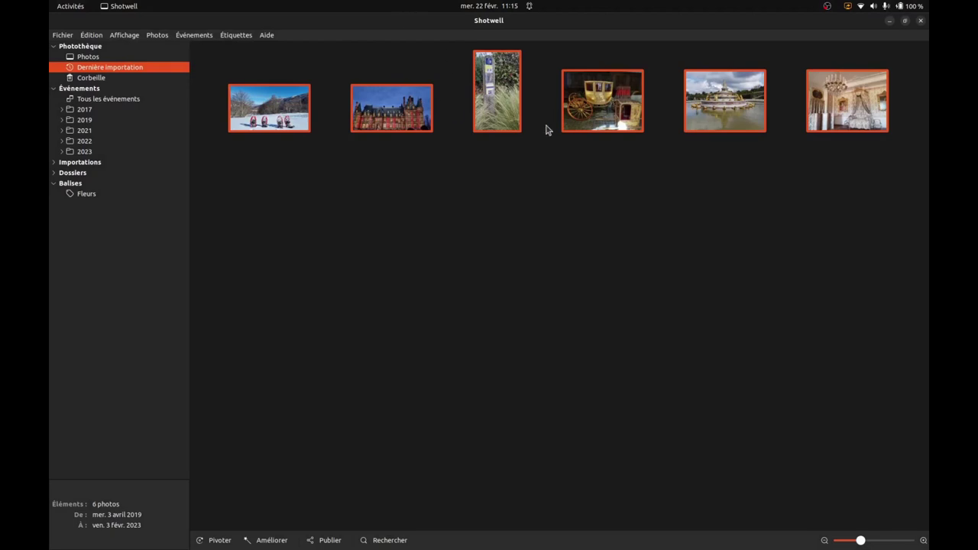
{"action": "right_click", "coordinate": [594, 106]}
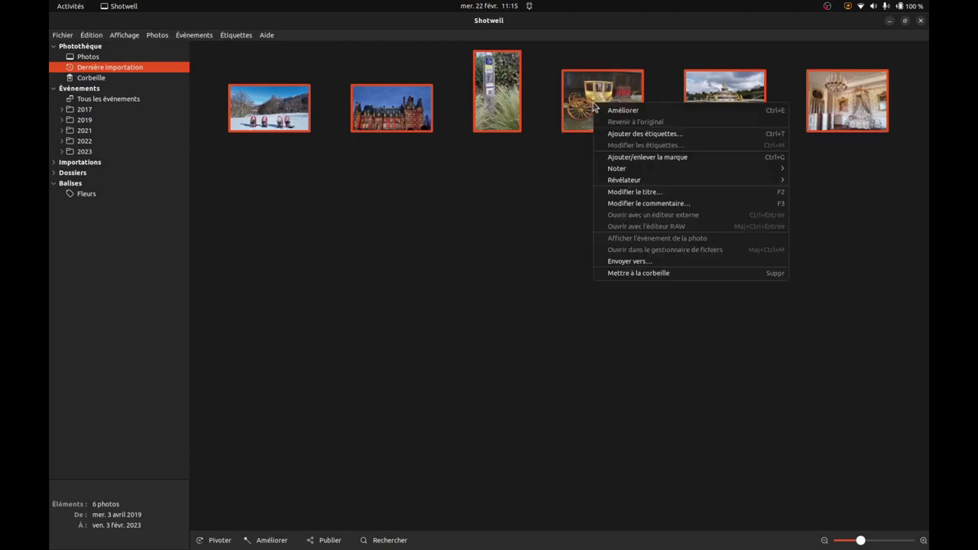
{"action": "left_click", "coordinate": [623, 135]}
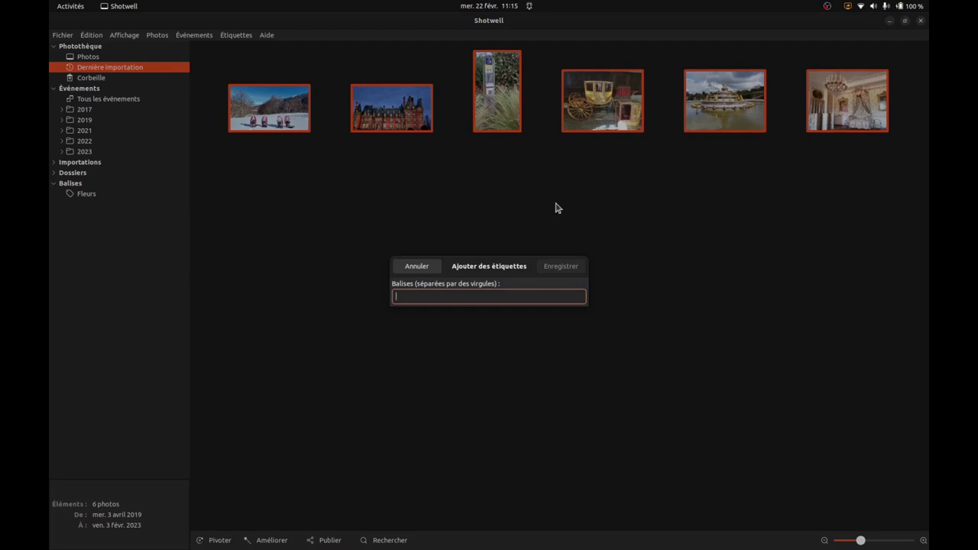
{"action": "type", "text": "Promenade"}
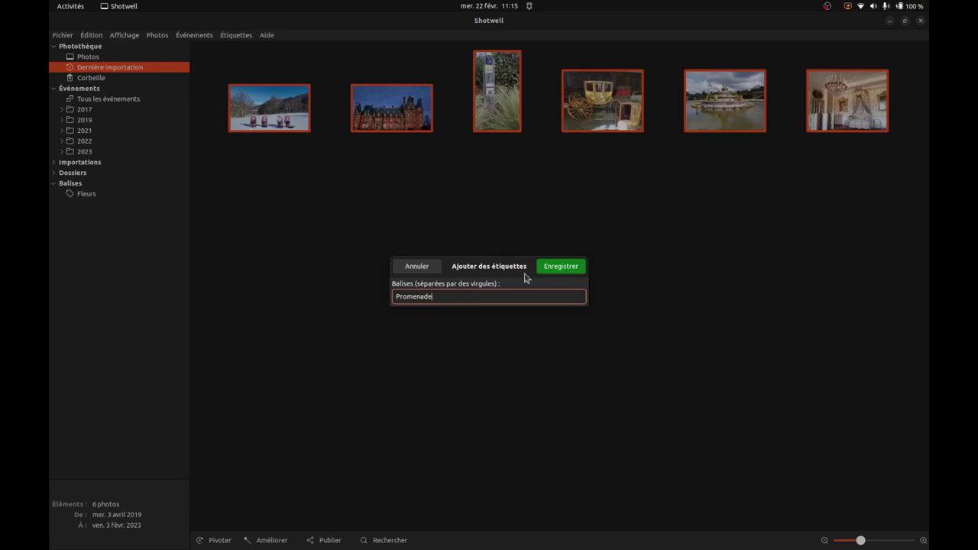
{"action": "left_click", "coordinate": [578, 265]}
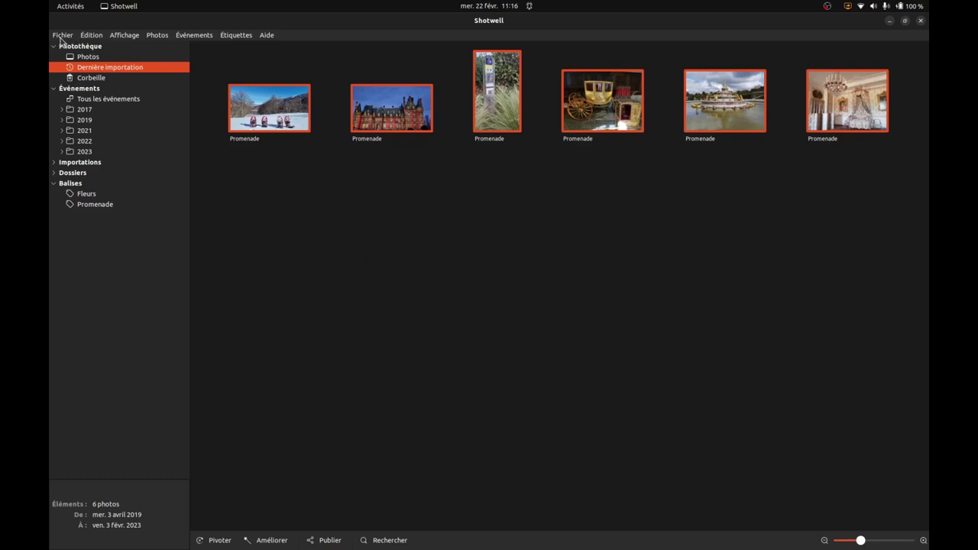
{"action": "left_click", "coordinate": [260, 216]}
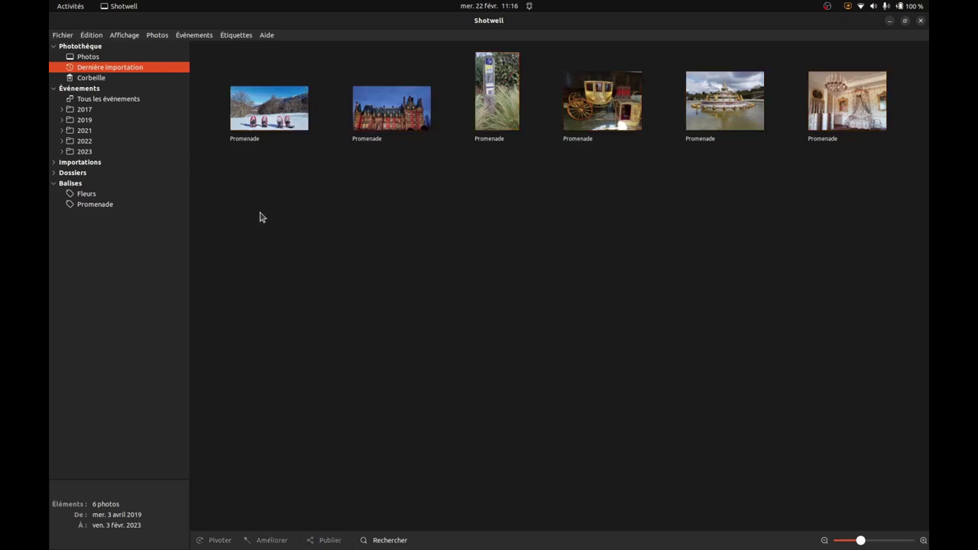
Import the Vidéos folder from Images into the library, with subfolders included
{"action": "left_click", "coordinate": [57, 36]}
{"action": "key", "text": "ctrl+i"}
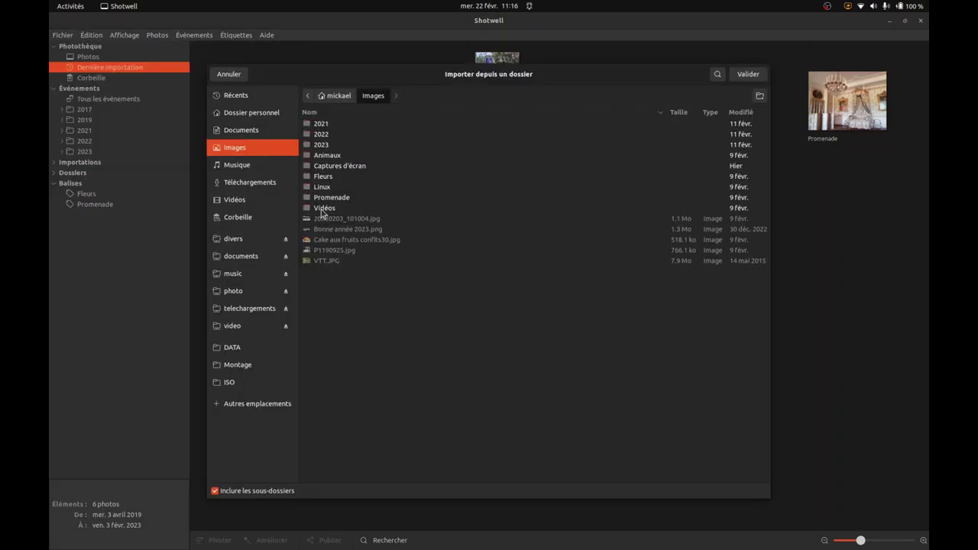
{"action": "left_click", "coordinate": [325, 209]}
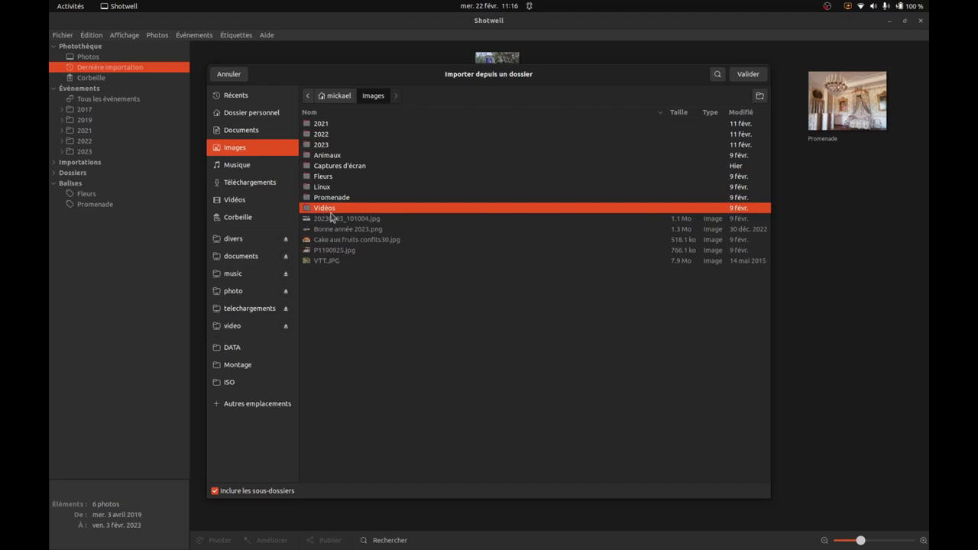
{"action": "left_click", "coordinate": [751, 77]}
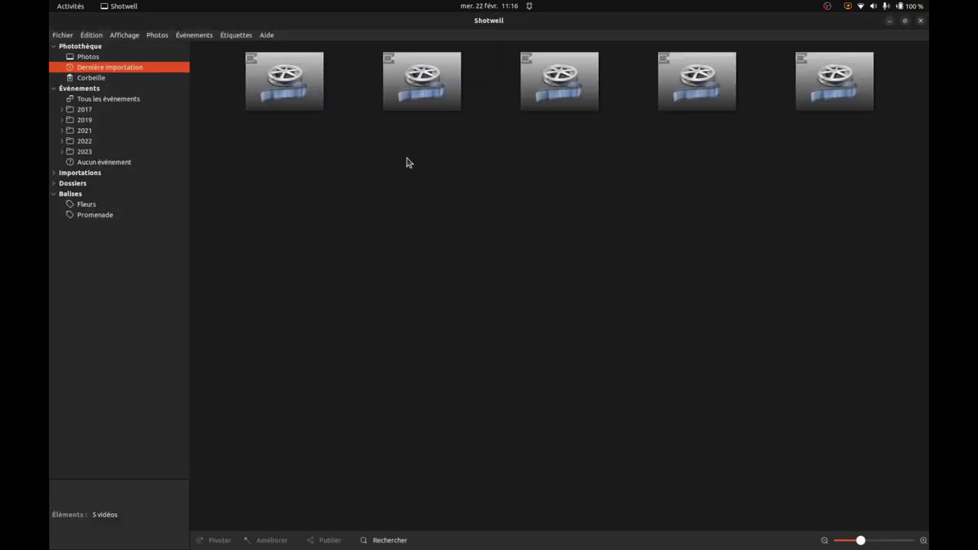
Add the tag "Vidéo" to all videos of the last import
{"action": "left_click_drag", "start_coordinate": [224, 88], "coordinate": [889, 217]}
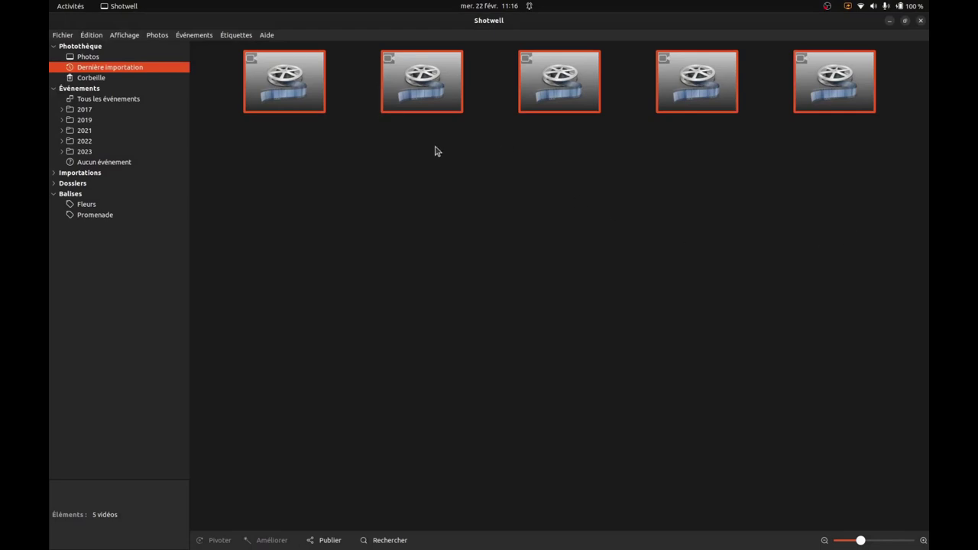
{"action": "right_click", "coordinate": [423, 105]}
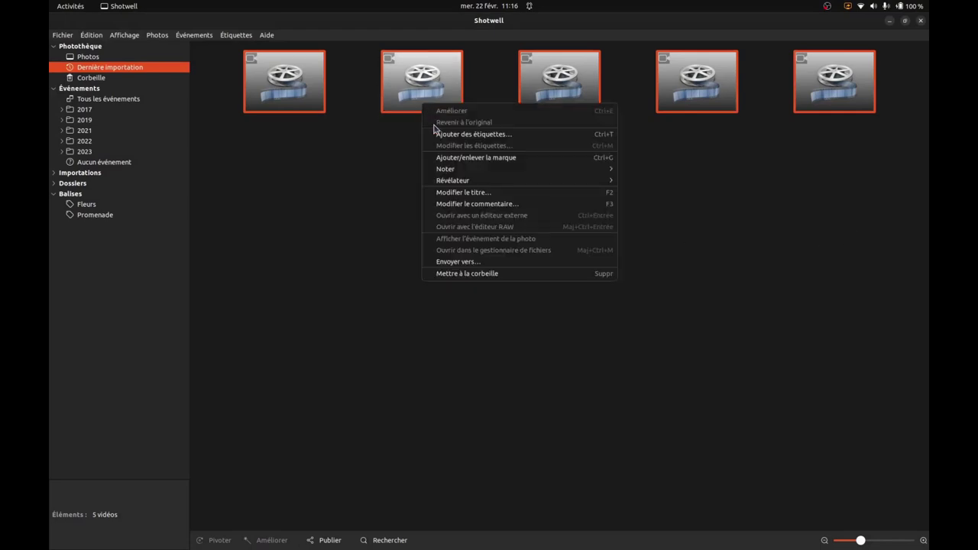
{"action": "left_click", "coordinate": [475, 135]}
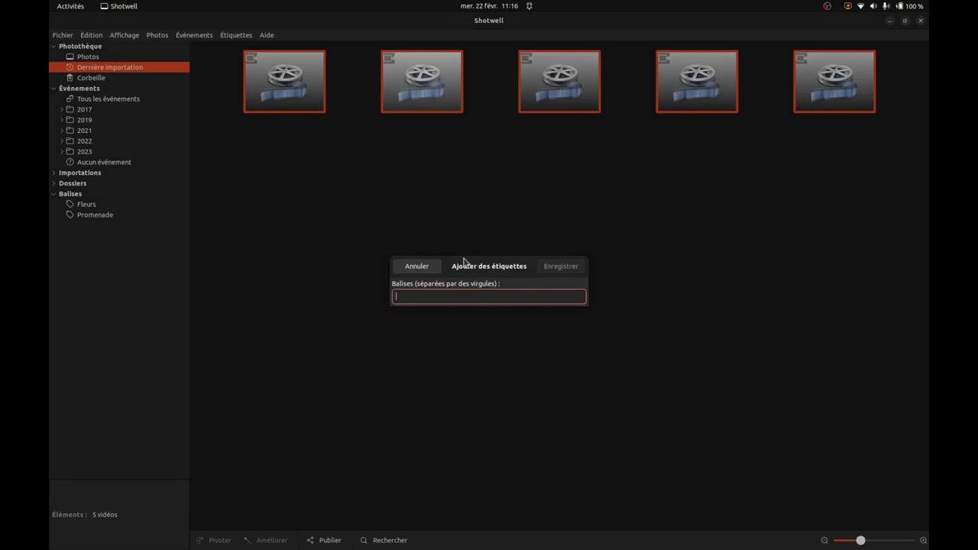
{"action": "type", "text": "Vidéo"}
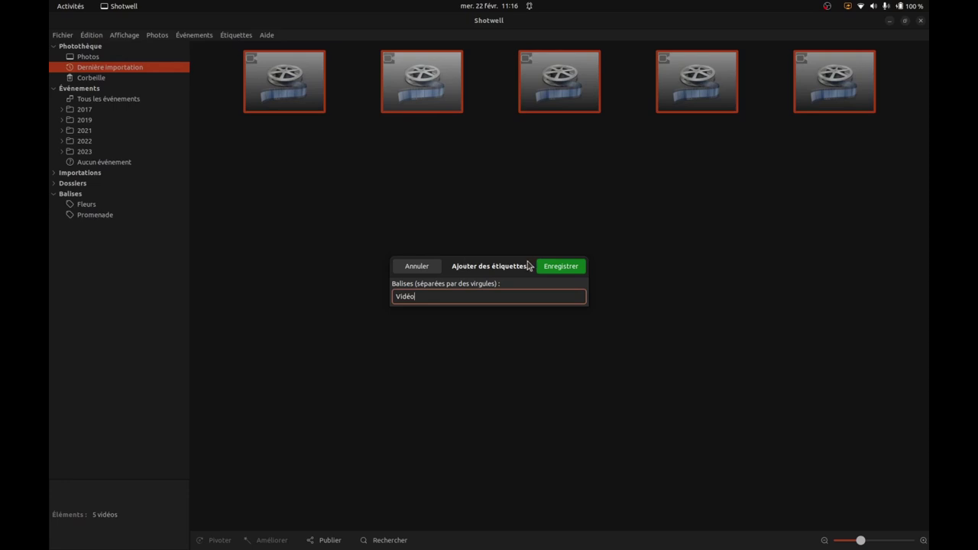
{"action": "left_click", "coordinate": [551, 267]}
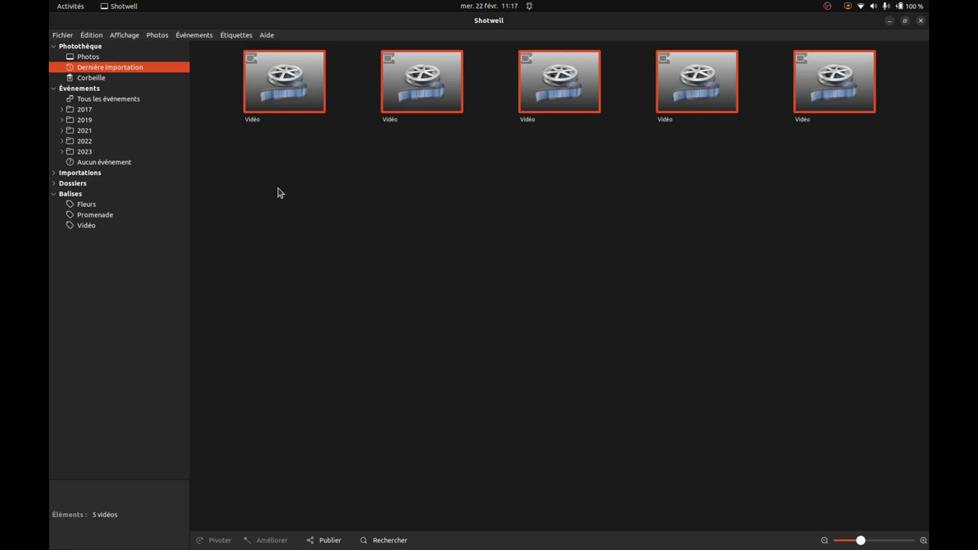
View the whole photo library and the photos tagged "Fleurs", and return to the full library
{"action": "left_click", "coordinate": [87, 57]}
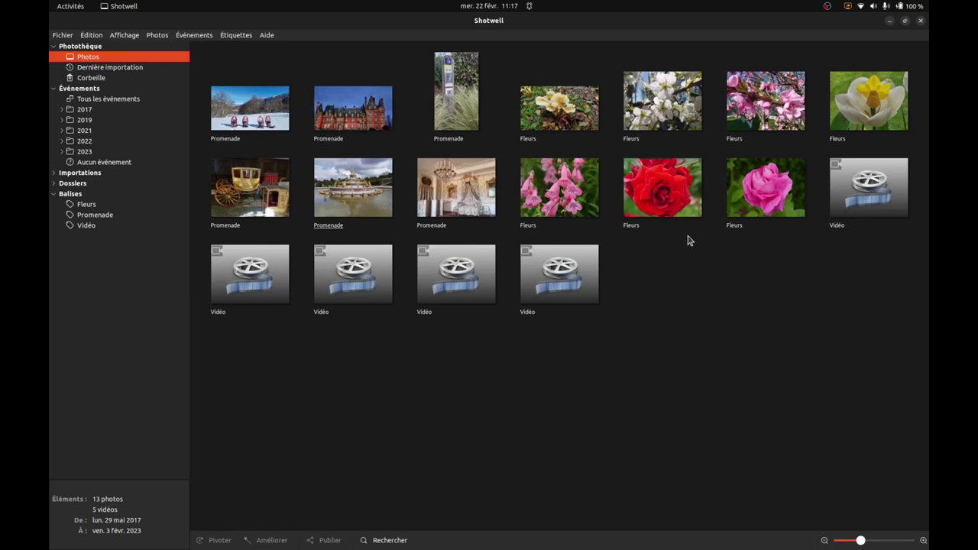
{"action": "left_click", "coordinate": [85, 204]}
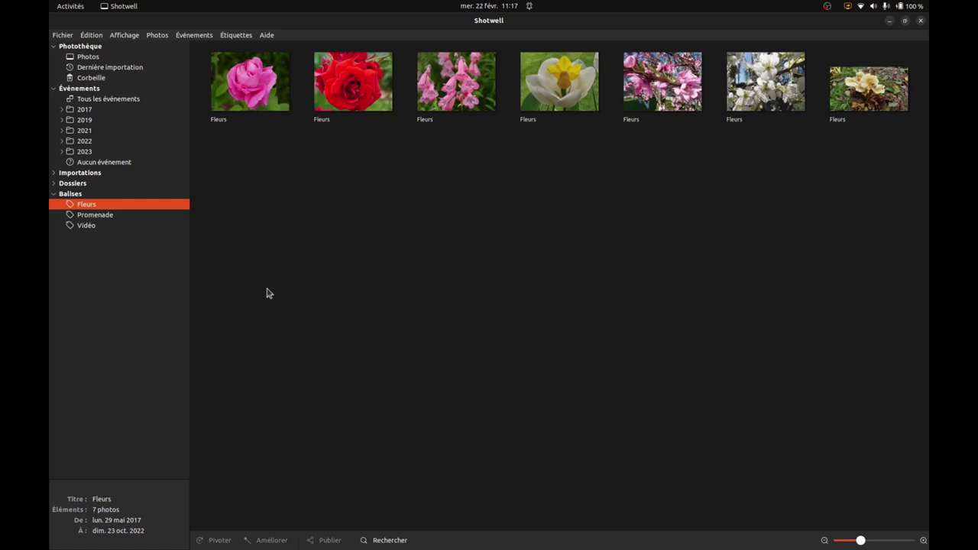
{"action": "left_click", "coordinate": [89, 58]}
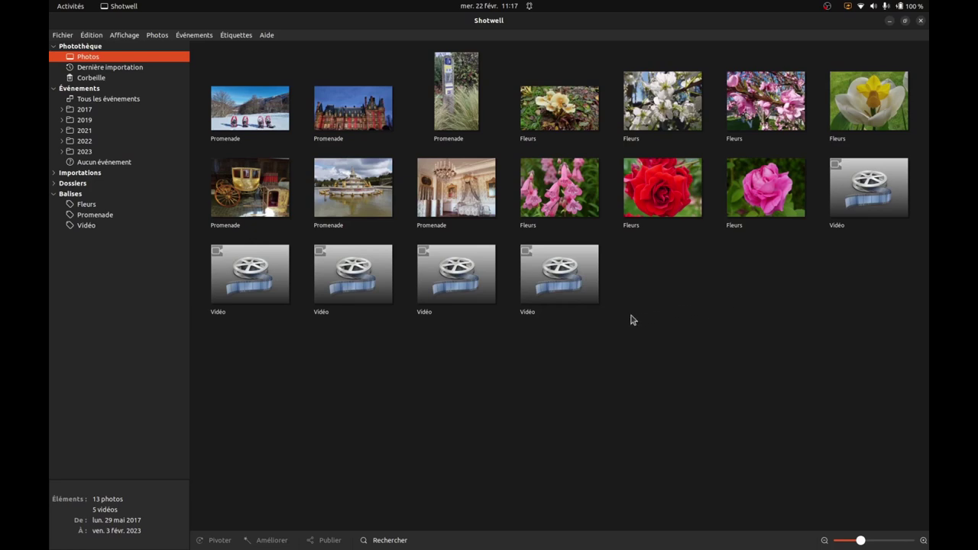
Import the Animaux folder from Images into the photo library
{"action": "left_click", "coordinate": [91, 35]}
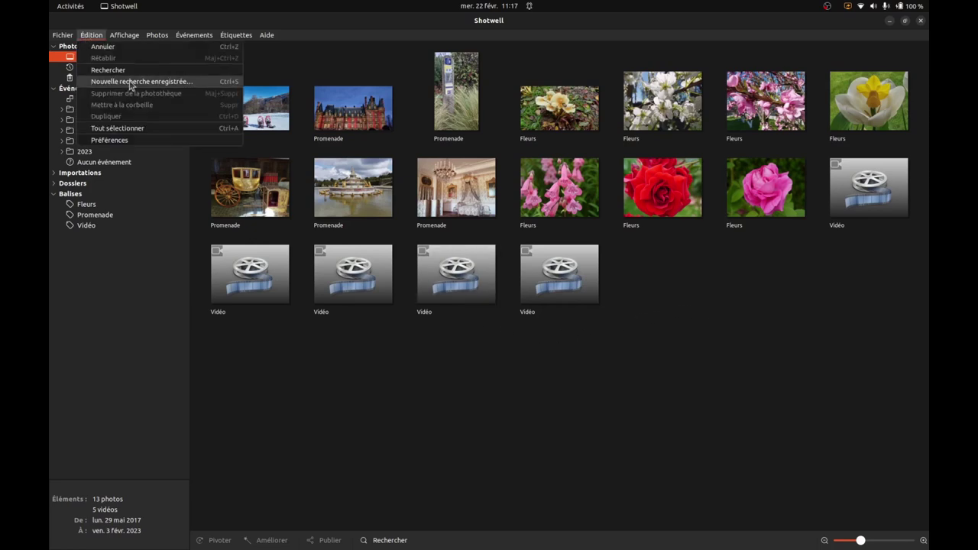
{"action": "left_click", "coordinate": [114, 82]}
{"action": "left_click", "coordinate": [749, 72]}
Add the tag "Animaux" to all animal photos of the last import
{"action": "key", "text": "ctrl+a"}
{"action": "right_click", "coordinate": [289, 135]}
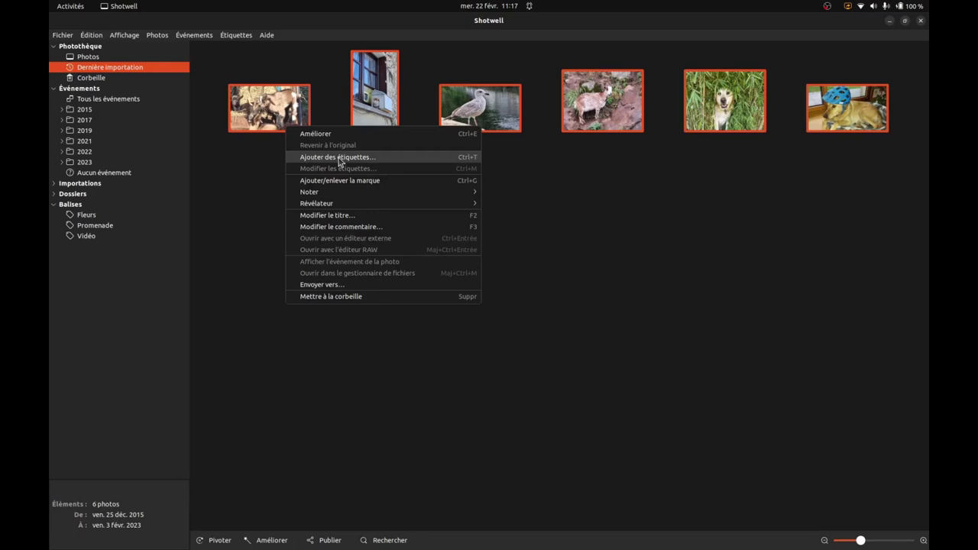
{"action": "left_click", "coordinate": [339, 155]}
{"action": "type", "text": "Animea"}
{"action": "key", "text": "BackSpace"}
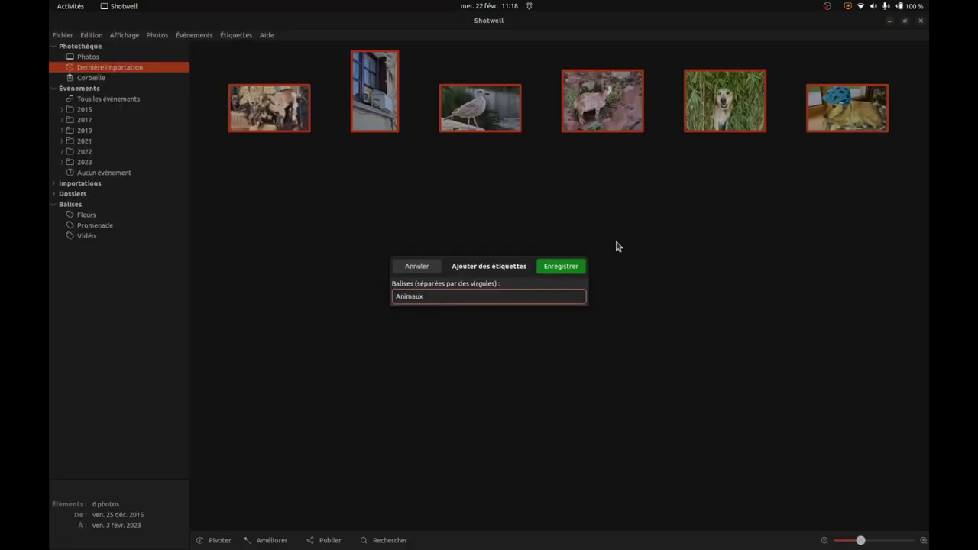
{"action": "key", "text": "Return"}
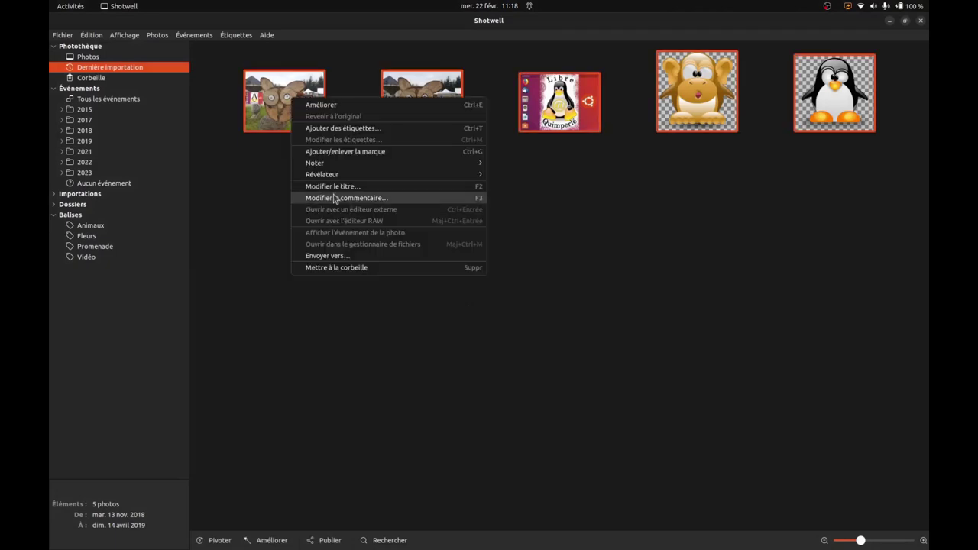
Add the tag "Linux" to all selected photos of the last import
{"action": "left_click", "coordinate": [344, 131]}
{"action": "type", "text": "Linux"}
{"action": "key", "text": "Return"}
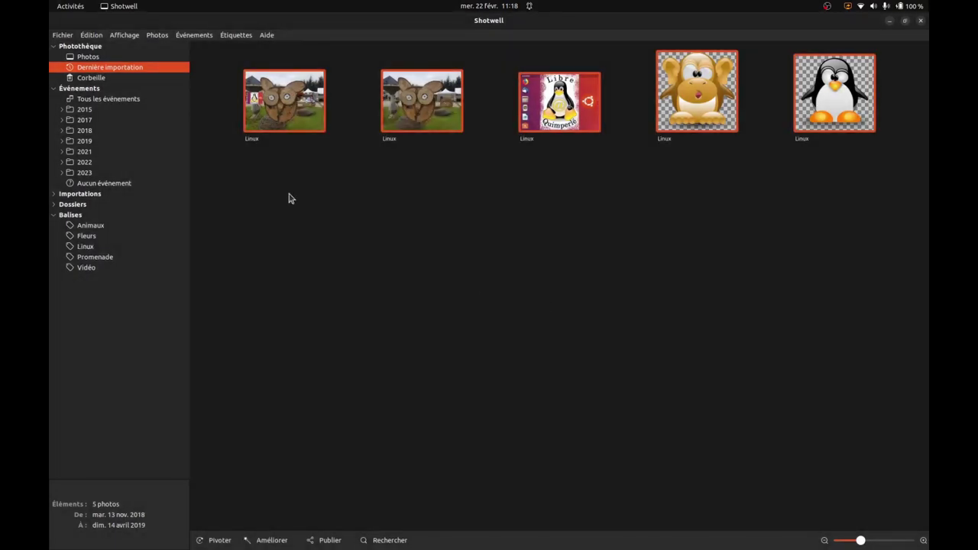
Add a second tag, "Tux", to all photos tagged "Linux" in the last import
{"action": "right_click", "coordinate": [279, 93]}
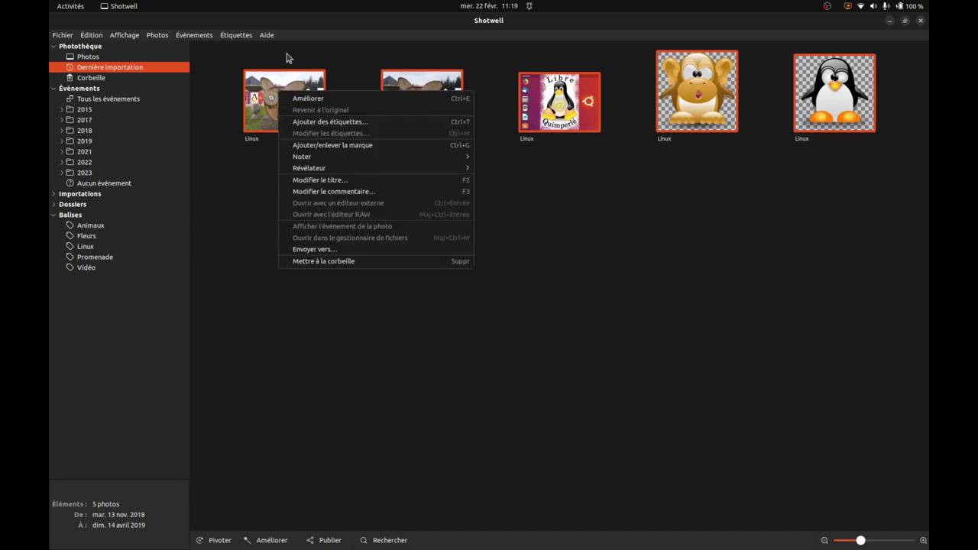
{"action": "left_click", "coordinate": [324, 125]}
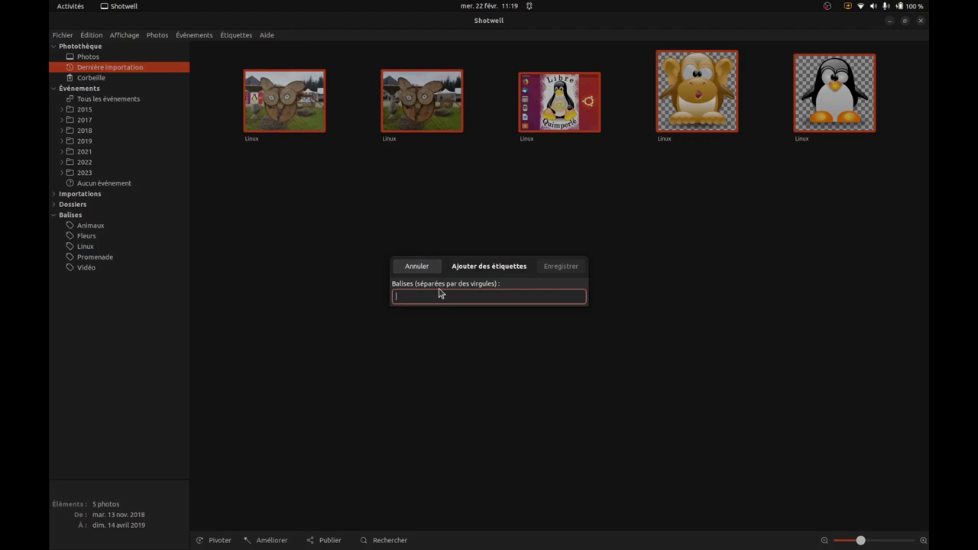
{"action": "type", "text": "Tux"}
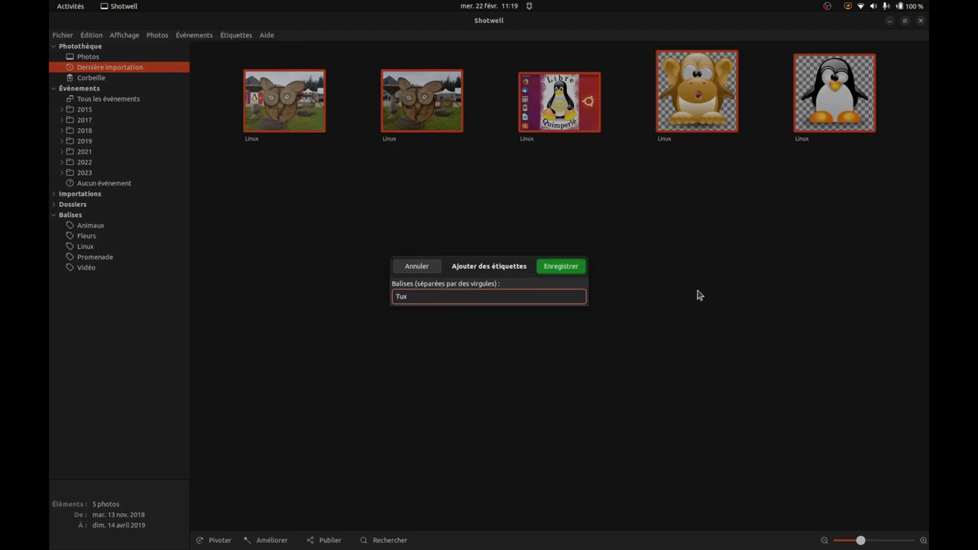
{"action": "left_click", "coordinate": [569, 267]}
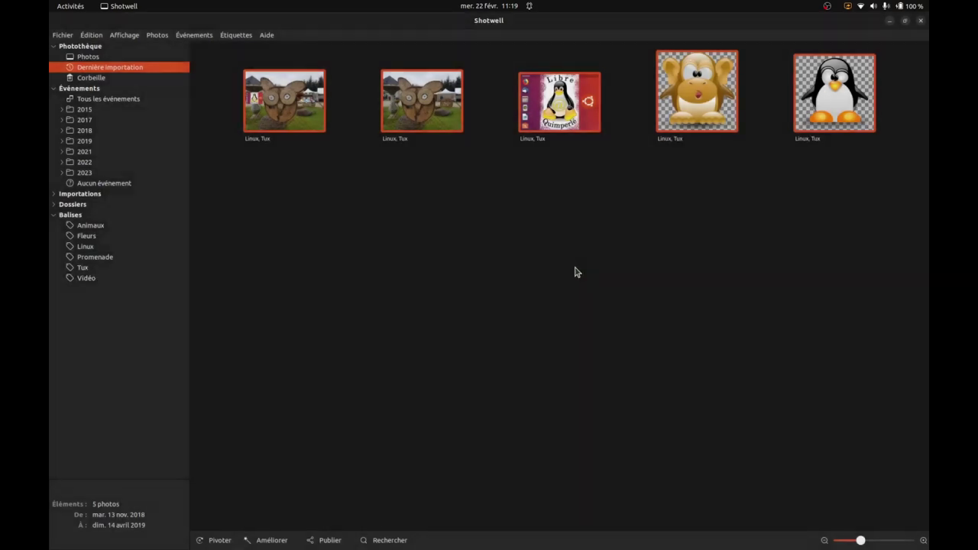
Add the tags "Ubuntu" and "Libre à Quimperé" together, separated by a comma, to the selected Linux photos
{"action": "right_click", "coordinate": [404, 101]}
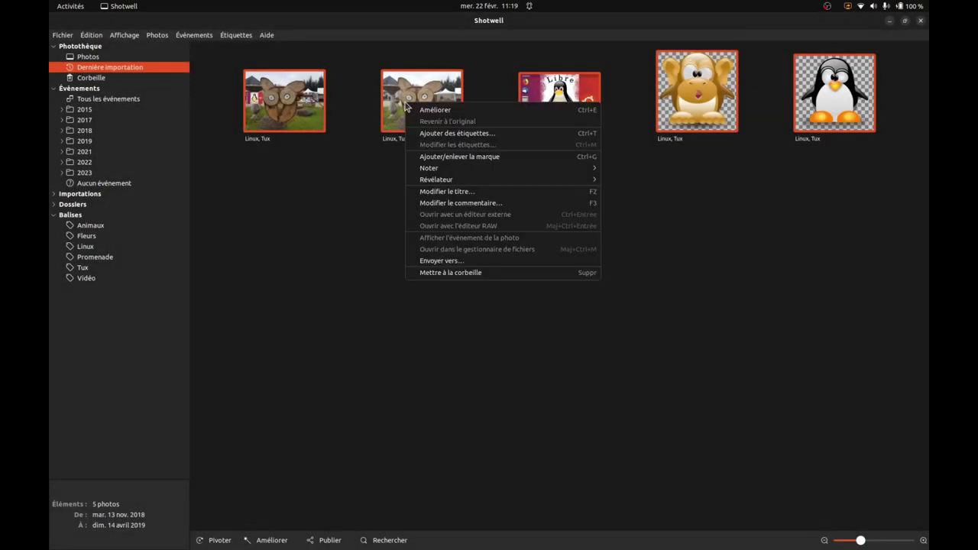
{"action": "left_click", "coordinate": [440, 135]}
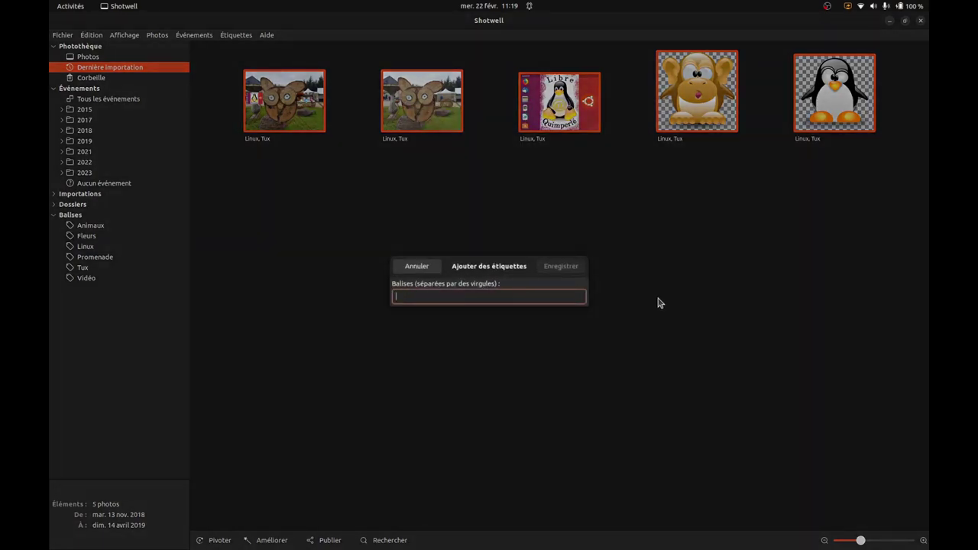
{"action": "type", "text": "Ubuntu"}
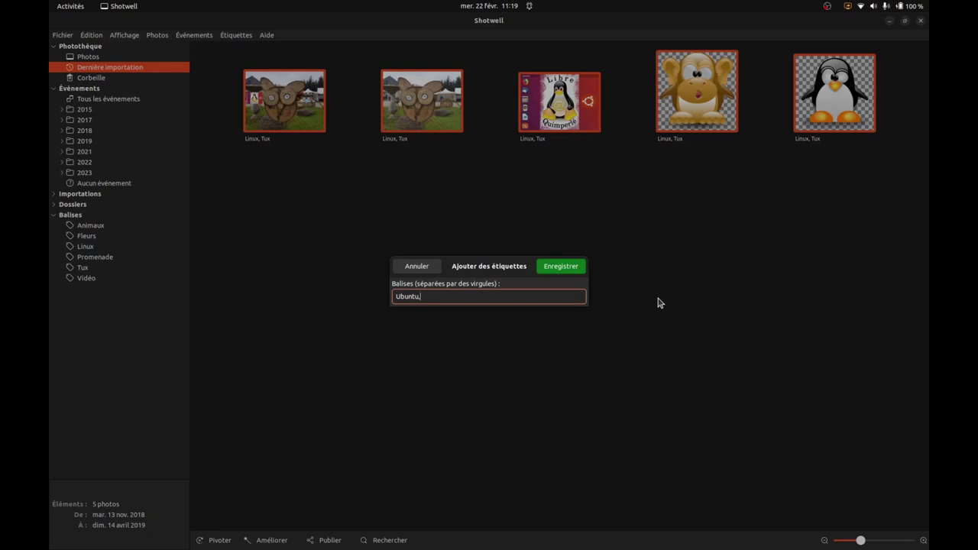
{"action": "type", "text": ","}
{"action": "key", "text": "ctrl+v"}
{"action": "left_click", "coordinate": [570, 269]}
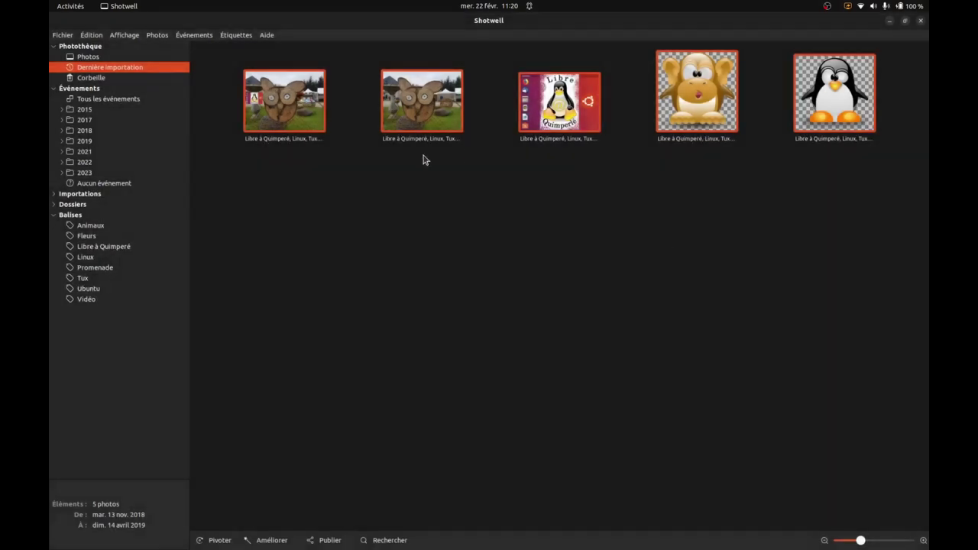
View the photos tagged "Libre à Quimperé" and those tagged "Promenade", and open the fountain photo from the Promenade set
{"action": "left_click", "coordinate": [89, 248]}
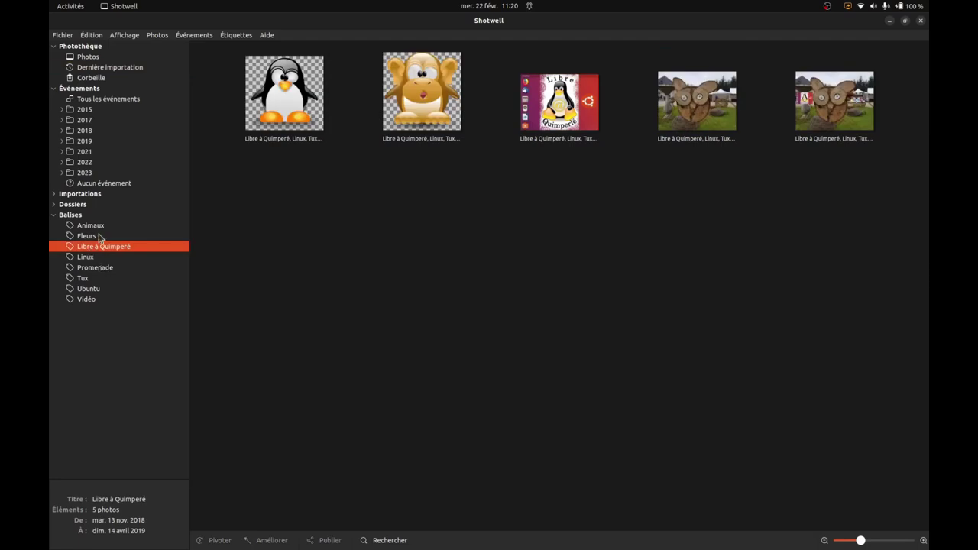
{"action": "left_click", "coordinate": [97, 267]}
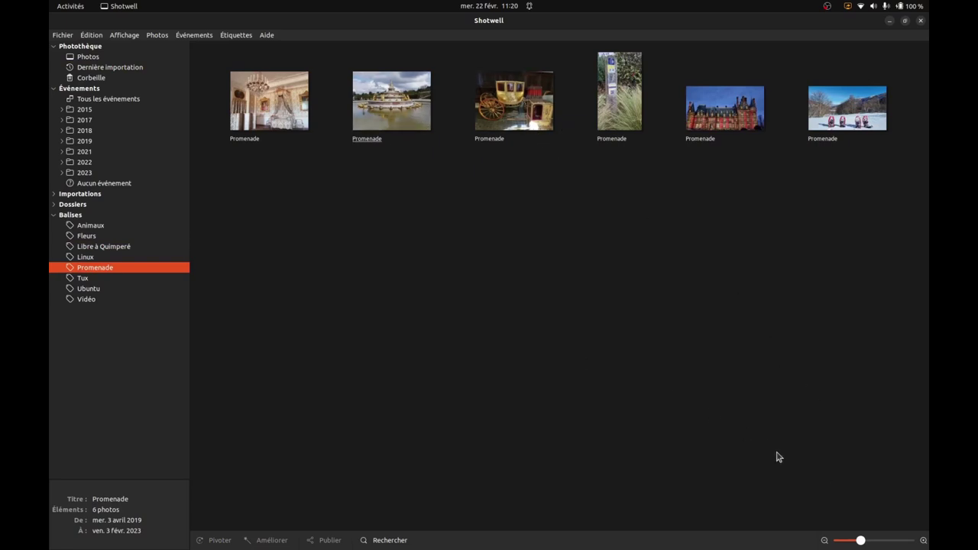
{"action": "mouse_move", "coordinate": [865, 544]}
{"action": "left_mouse_down"}
{"action": "mouse_move", "coordinate": [896, 544]}
{"action": "mouse_move", "coordinate": [848, 544]}
{"action": "mouse_move", "coordinate": [869, 544]}
{"action": "left_mouse_up"}
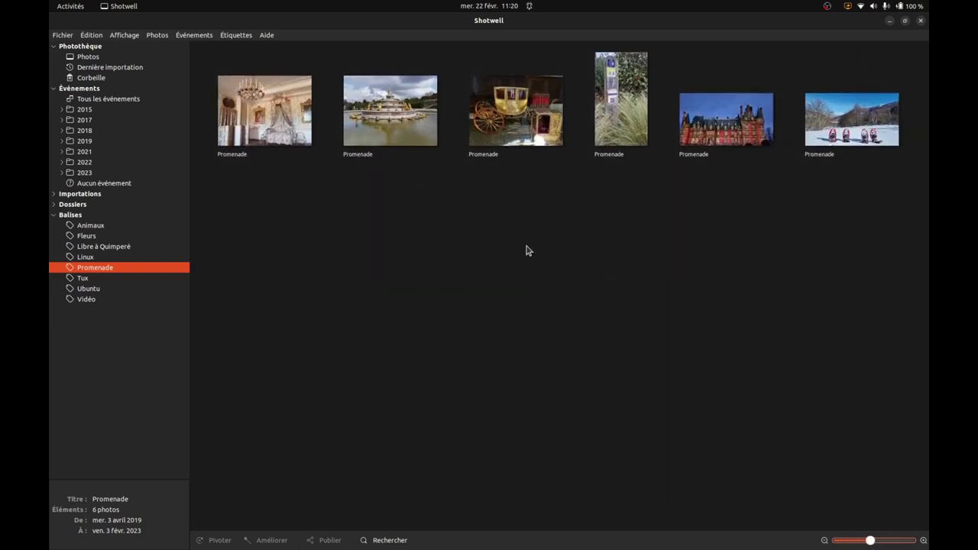
{"action": "double_click", "coordinate": [398, 124]}
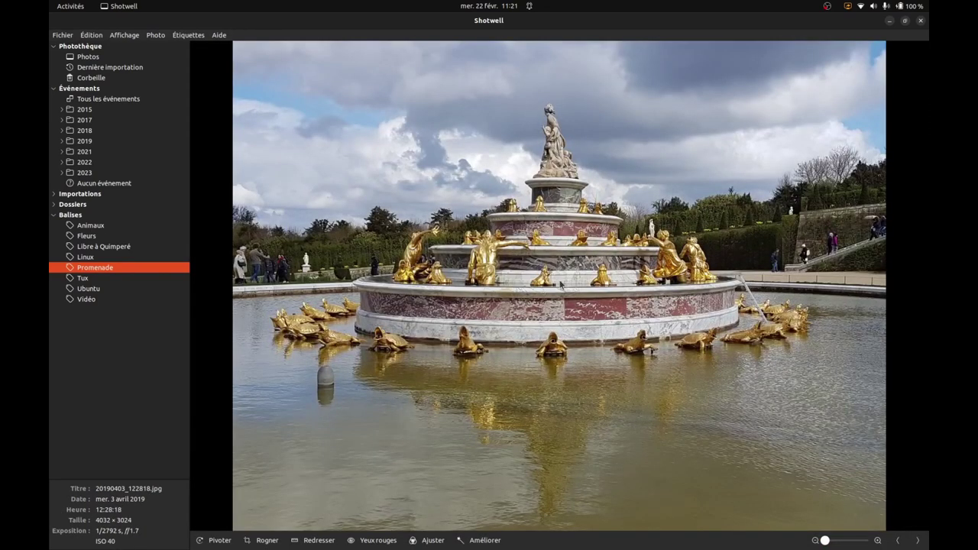
Browse forward through the full-size photos tagged "Promenade", and go back to the trail marker post photo
{"action": "key", "text": "Right"}
{"action": "key", "text": "Right"}
{"action": "key", "text": "Right"}
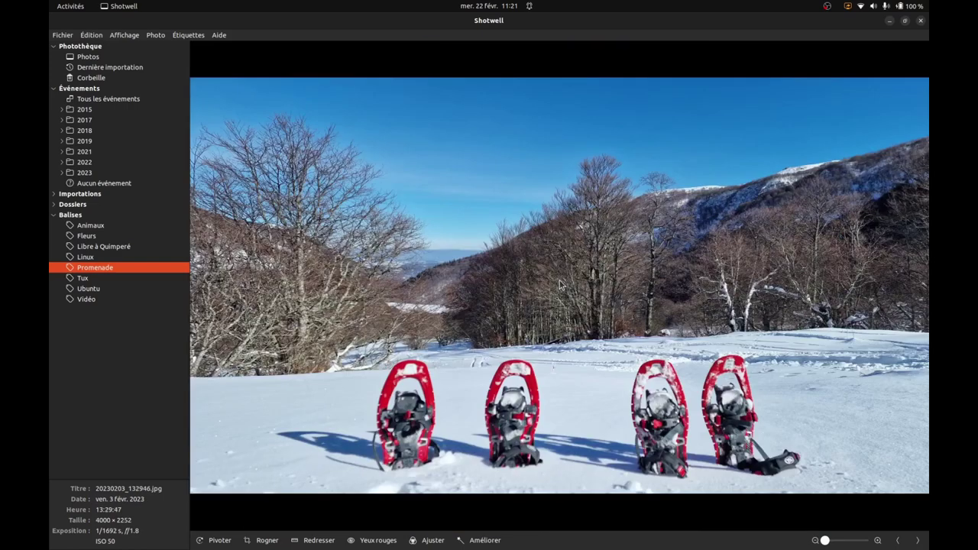
{"action": "key", "text": "Left"}
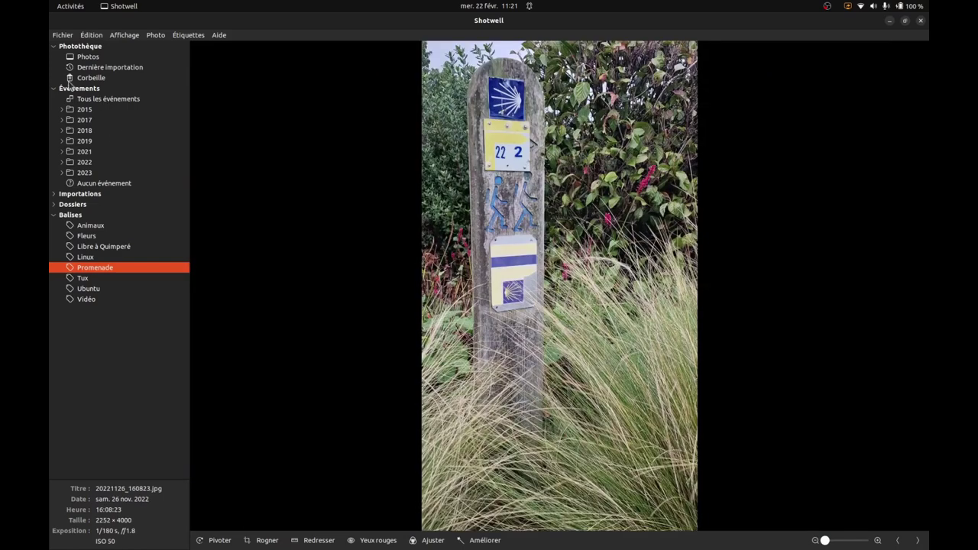
Import the "2021" folder from Images into the library, including its subfolders, and close the import report
{"action": "left_click", "coordinate": [58, 35]}
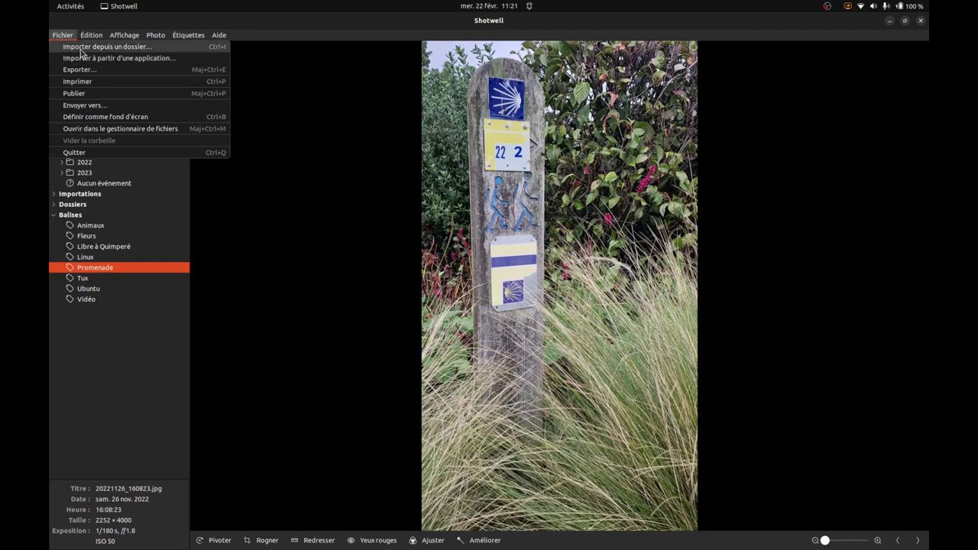
{"action": "left_click", "coordinate": [73, 48]}
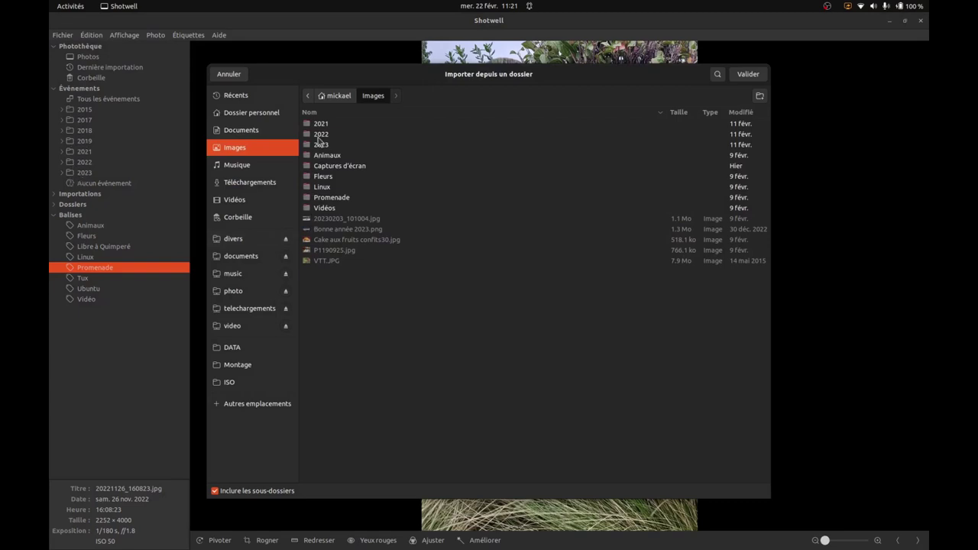
{"action": "left_click", "coordinate": [325, 126]}
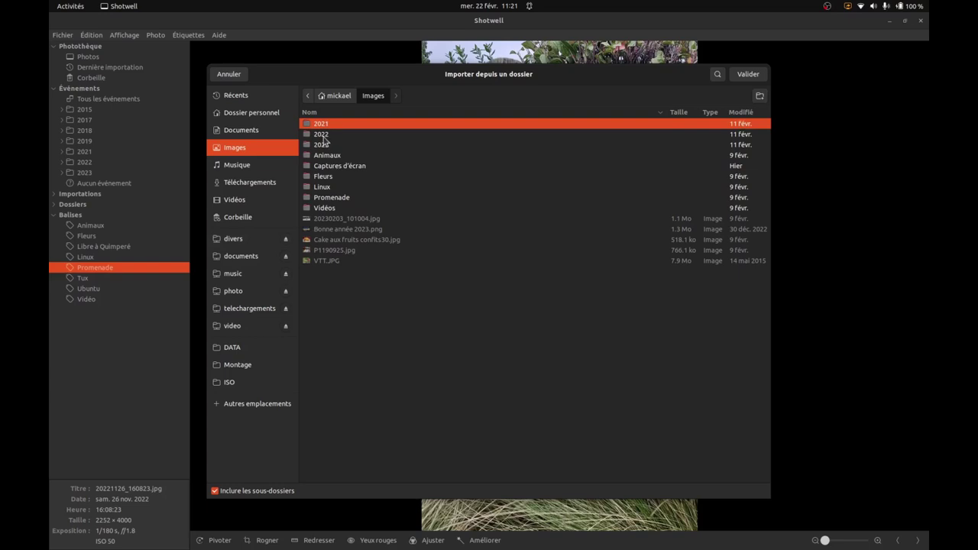
{"action": "left_click", "coordinate": [748, 74]}
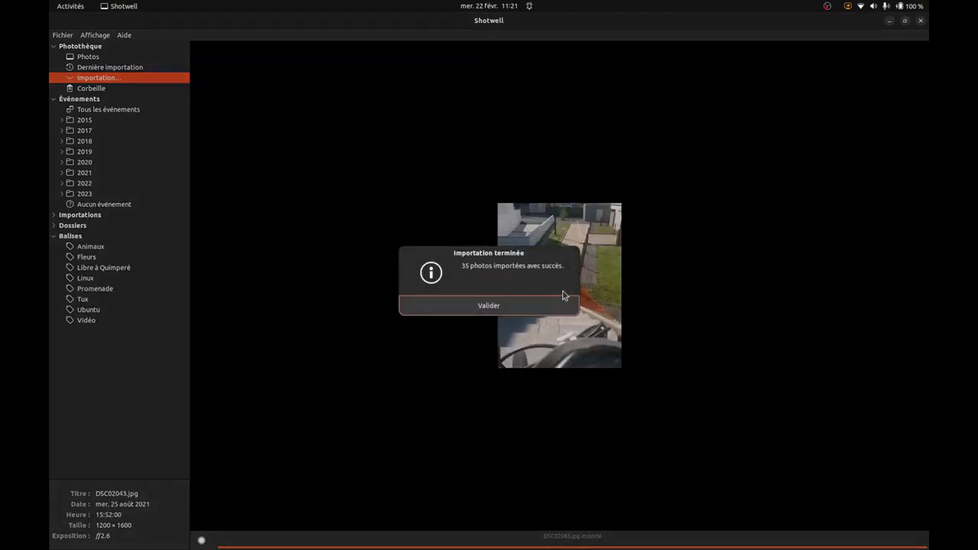
{"action": "left_click", "coordinate": [495, 309]}
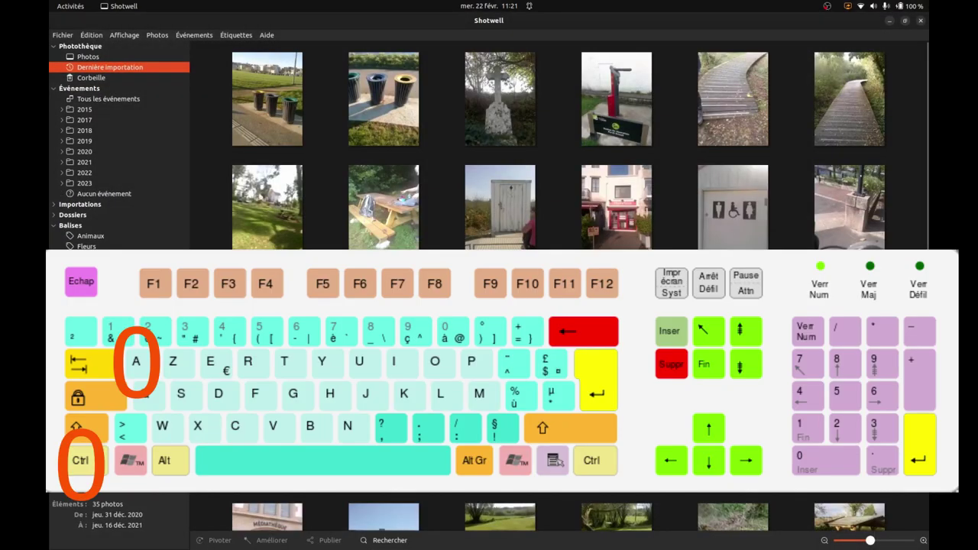
Add the tag "GPS" to all photos of the last import and clear the selection
{"action": "key", "text": "ctrl+a"}
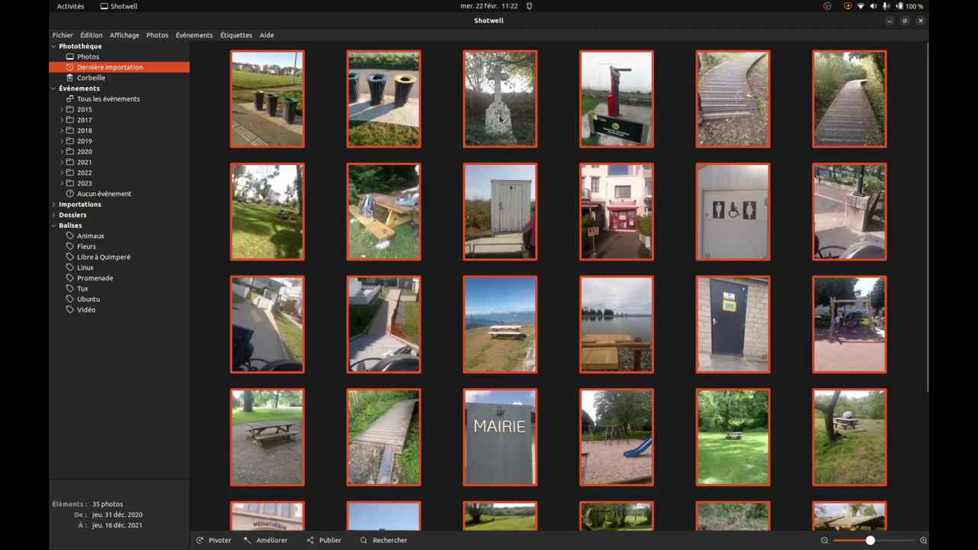
{"action": "right_click", "coordinate": [500, 118]}
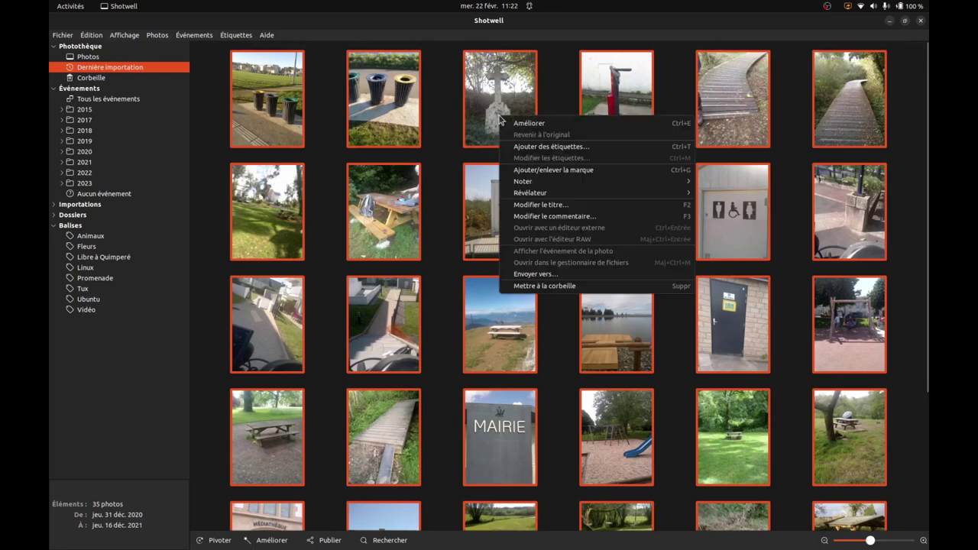
{"action": "left_click", "coordinate": [538, 148]}
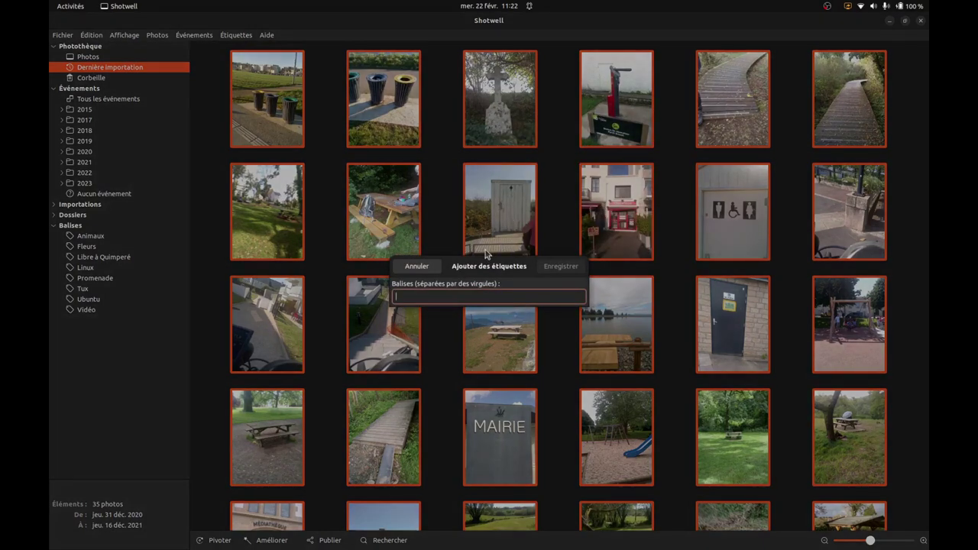
{"action": "type", "text": "C"}
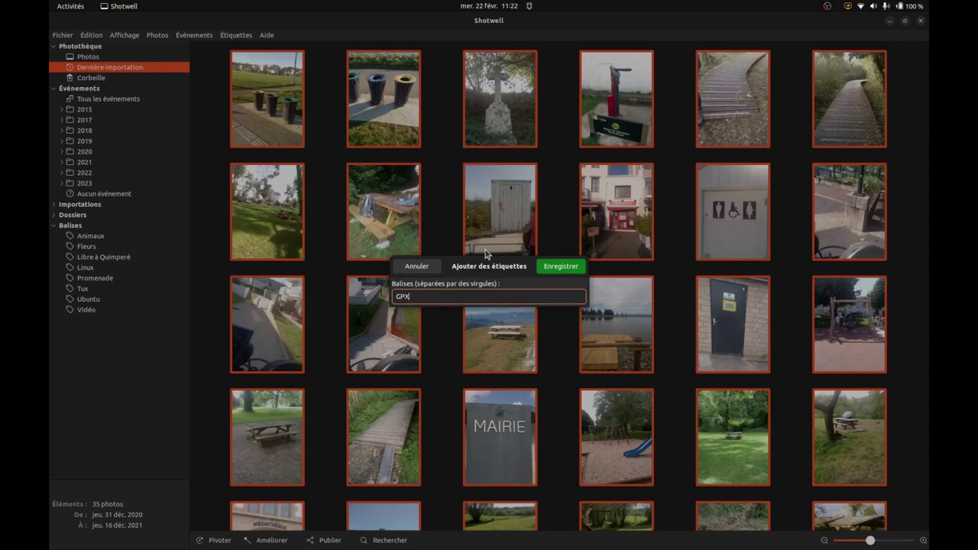
{"action": "left_click", "coordinate": [552, 267]}
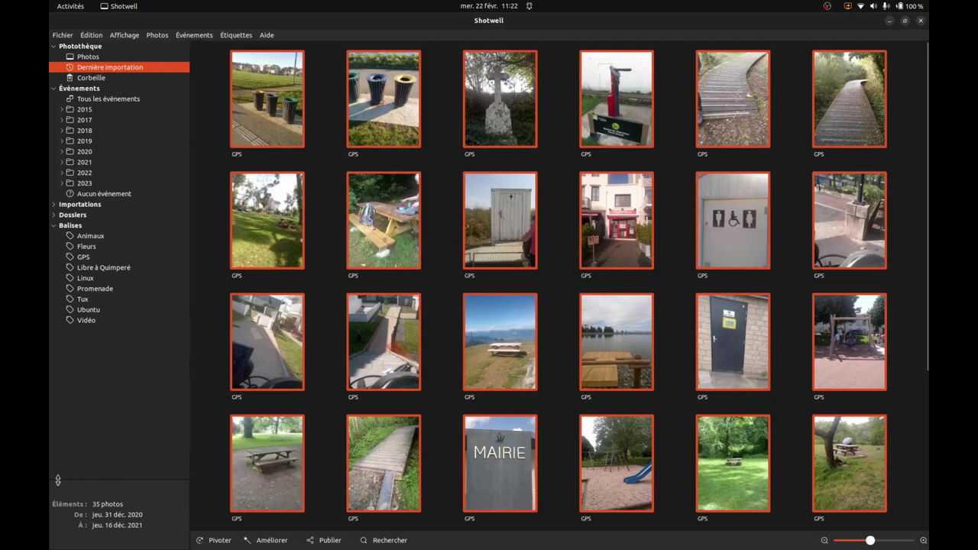
{"action": "left_click", "coordinate": [688, 134]}
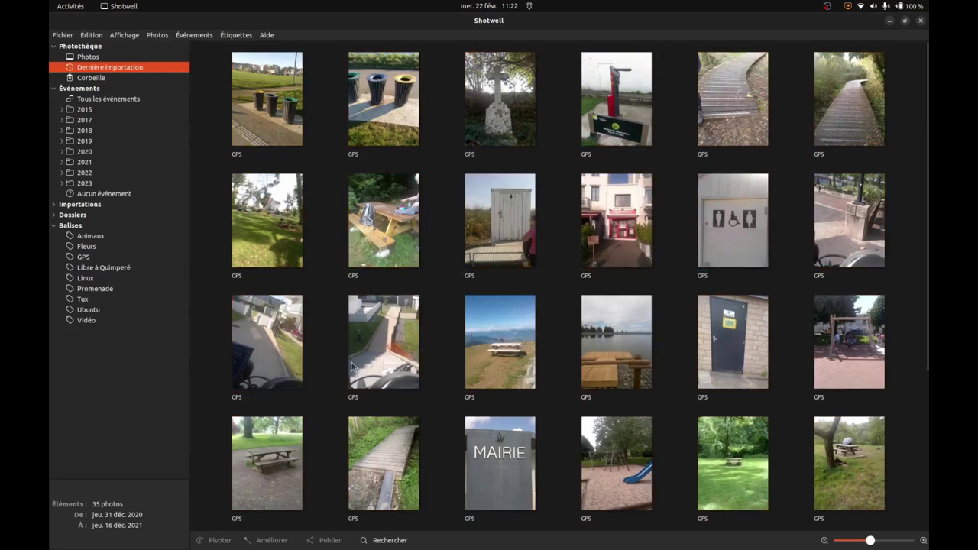
View the photos tagged "GPS", and open the event of 5 January 2021 under January 2021
{"action": "left_click", "coordinate": [86, 258]}
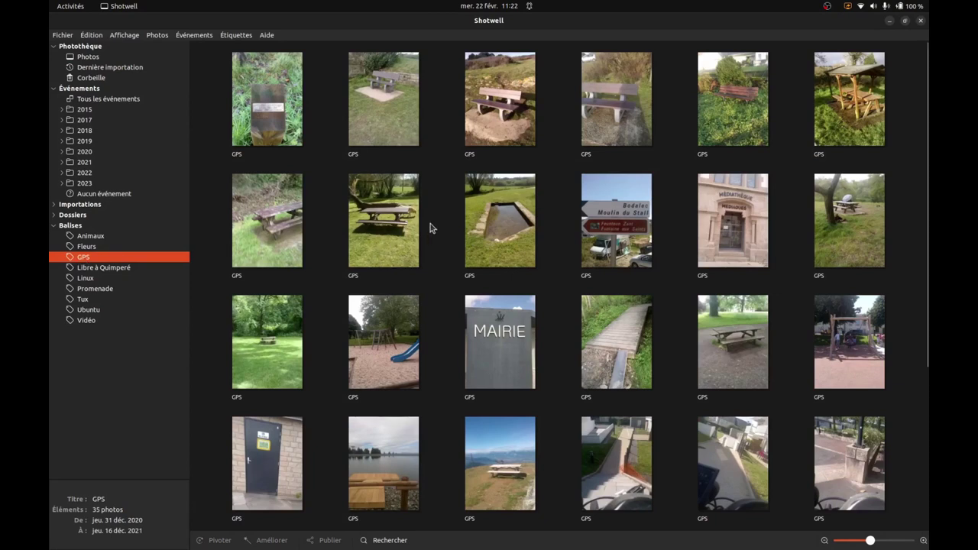
{"action": "left_click", "coordinate": [62, 162]}
{"action": "left_click", "coordinate": [96, 173]}
{"action": "double_click", "coordinate": [425, 145]}
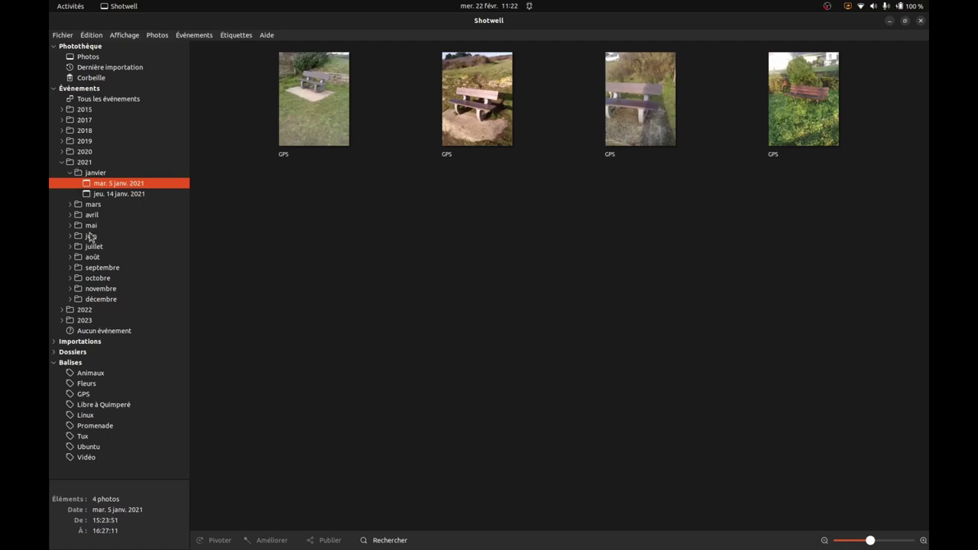
Expand the library's folder tree down to the subfolders of Images to examine the imported folders
{"action": "left_click", "coordinate": [55, 354]}
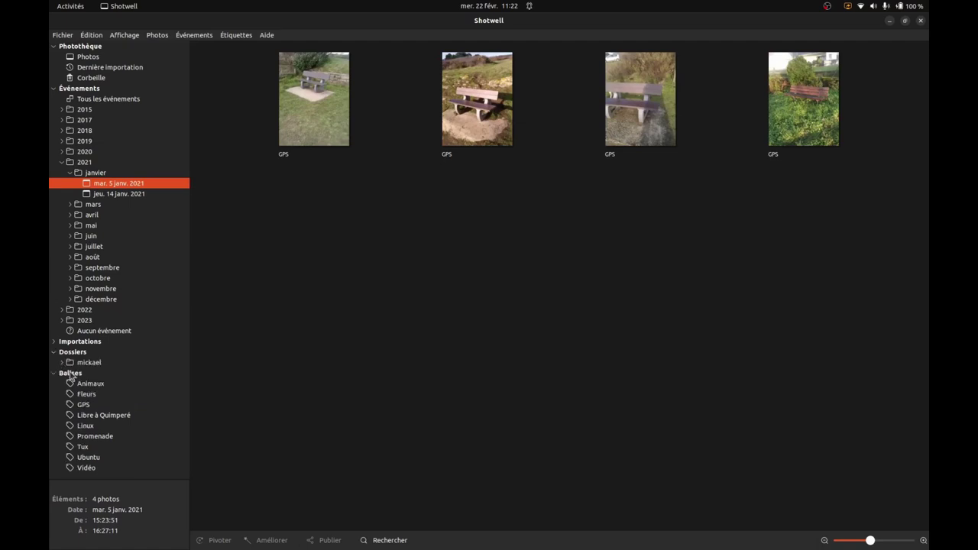
{"action": "left_click", "coordinate": [62, 363]}
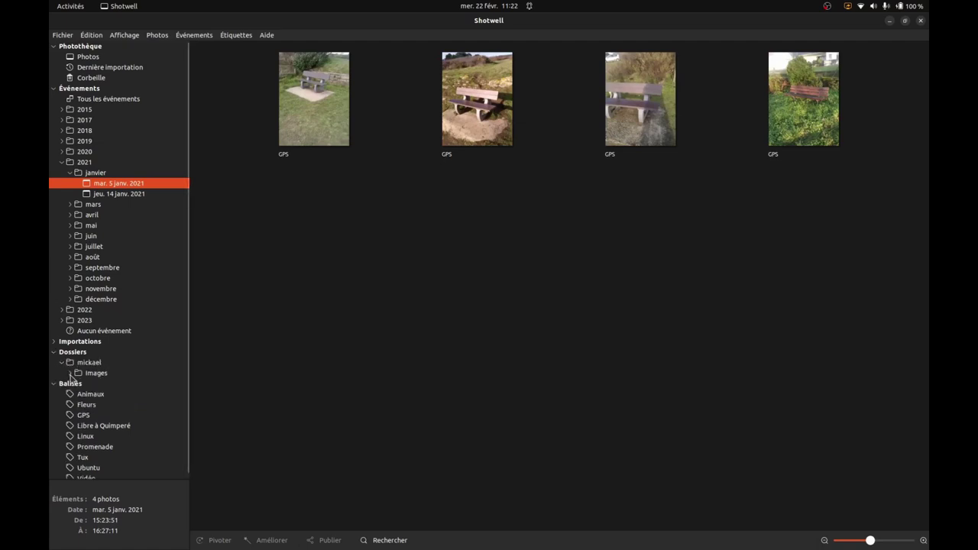
{"action": "left_click", "coordinate": [71, 374]}
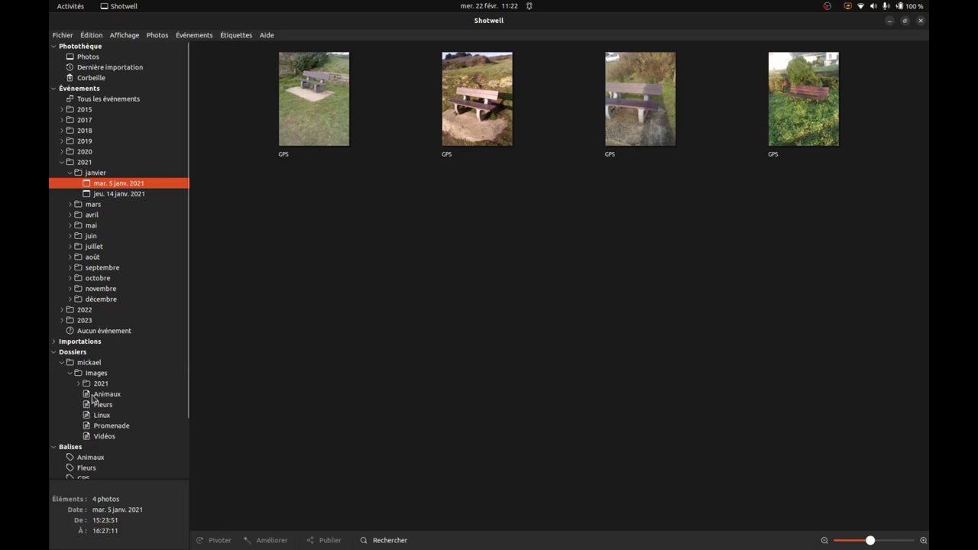
{"action": "left_click", "coordinate": [71, 374]}
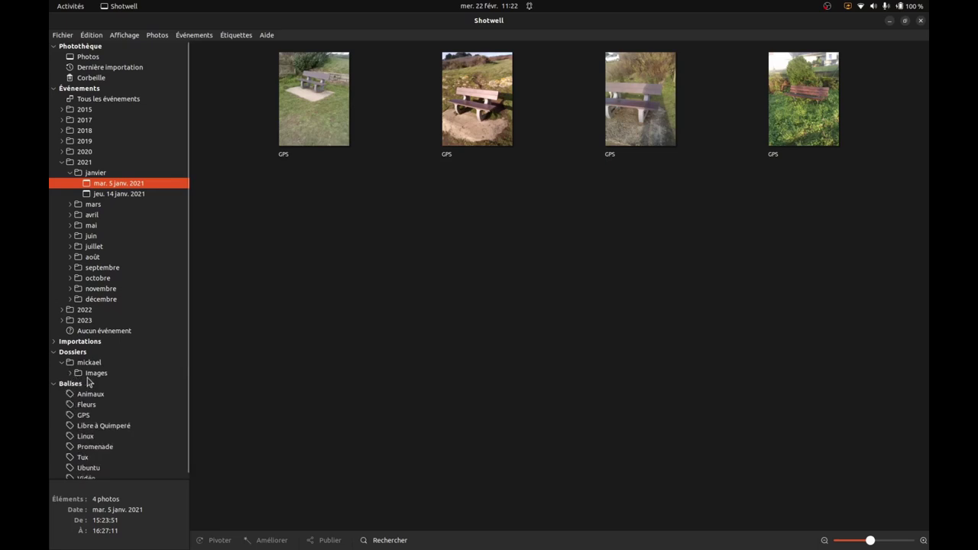
{"action": "left_click", "coordinate": [71, 374]}
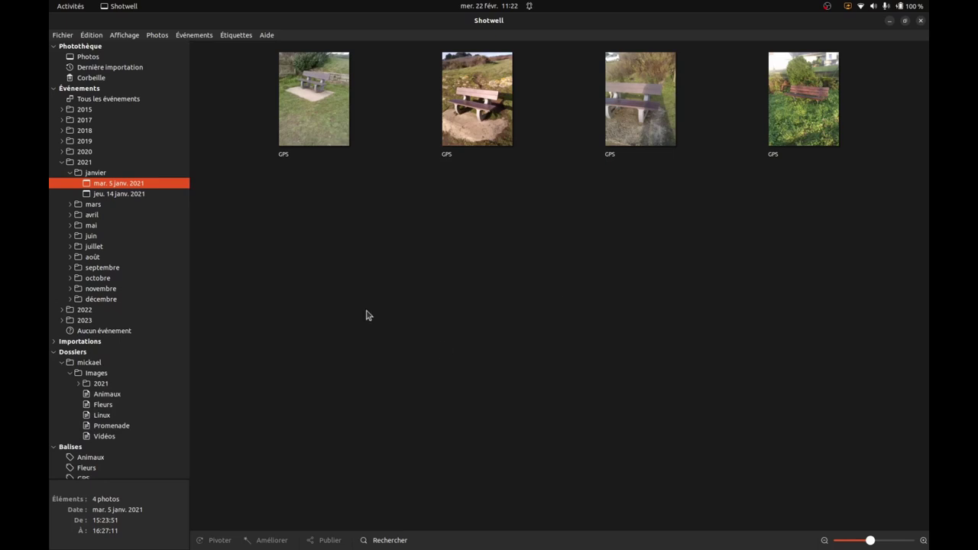
Display the available editing commands for the library
{"action": "left_click", "coordinate": [91, 36]}
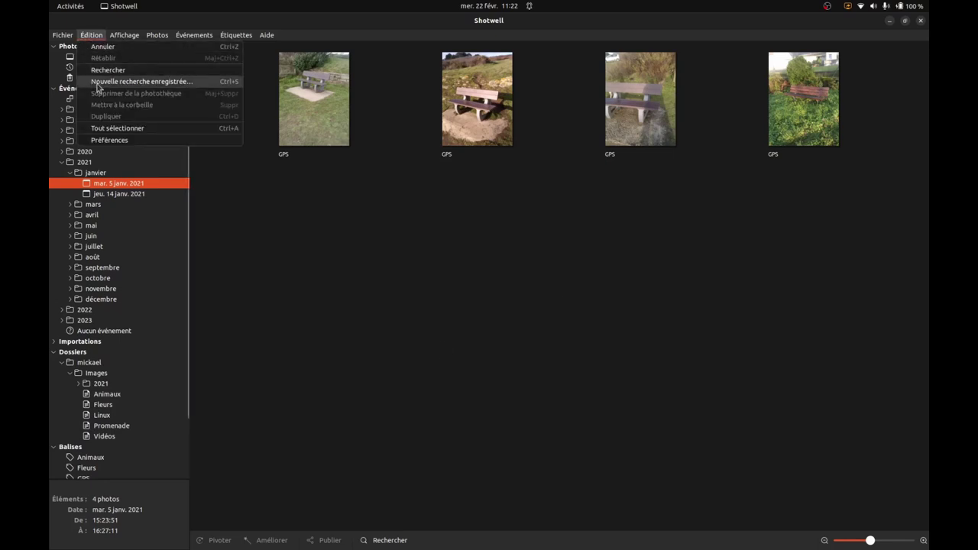